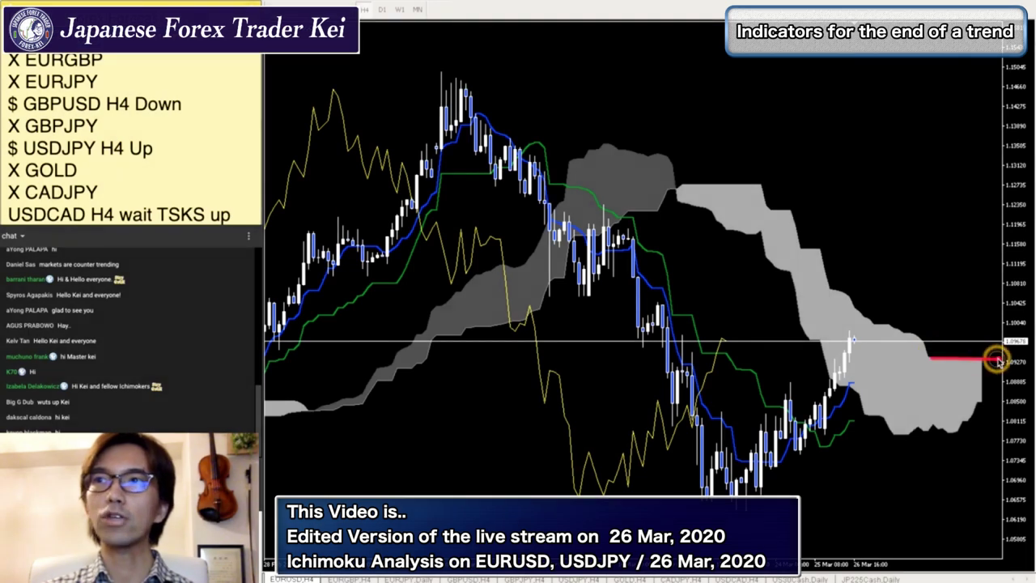
Underline the future cloud's flat top on EURUSD H4, draw rising arrows below the cloud and the green line, and mark the blue-green crossing.
drag(998, 362, 985, 363)
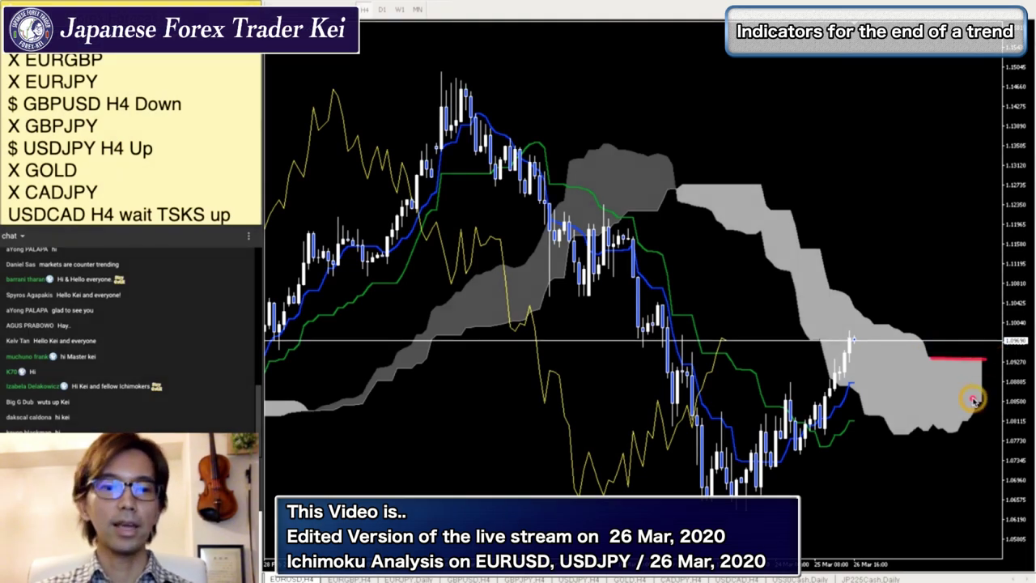
mouse_move(866, 455)
mouse_down()
mouse_move(931, 470)
mouse_move(992, 434)
mouse_up()
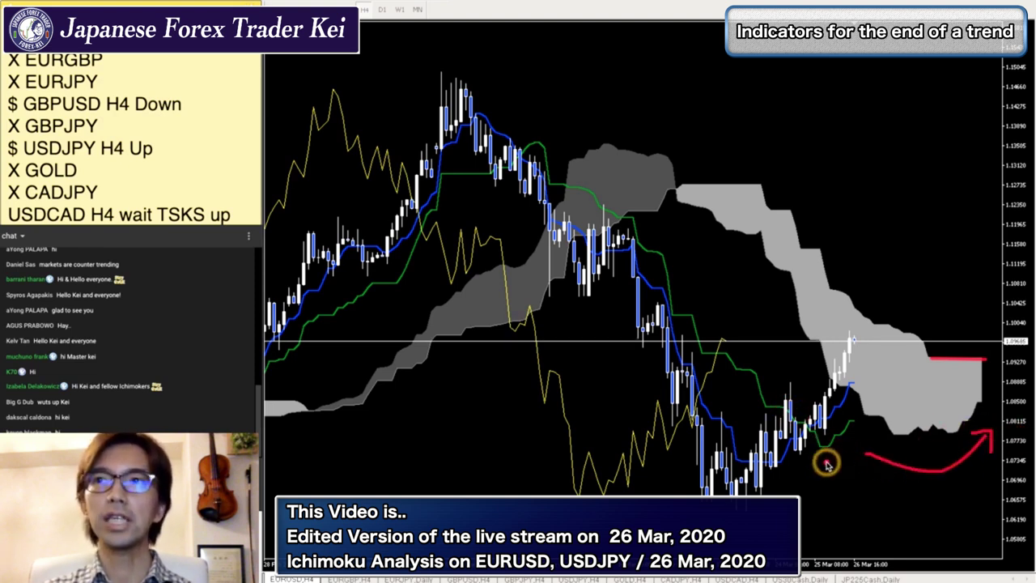
drag(813, 459, 862, 435)
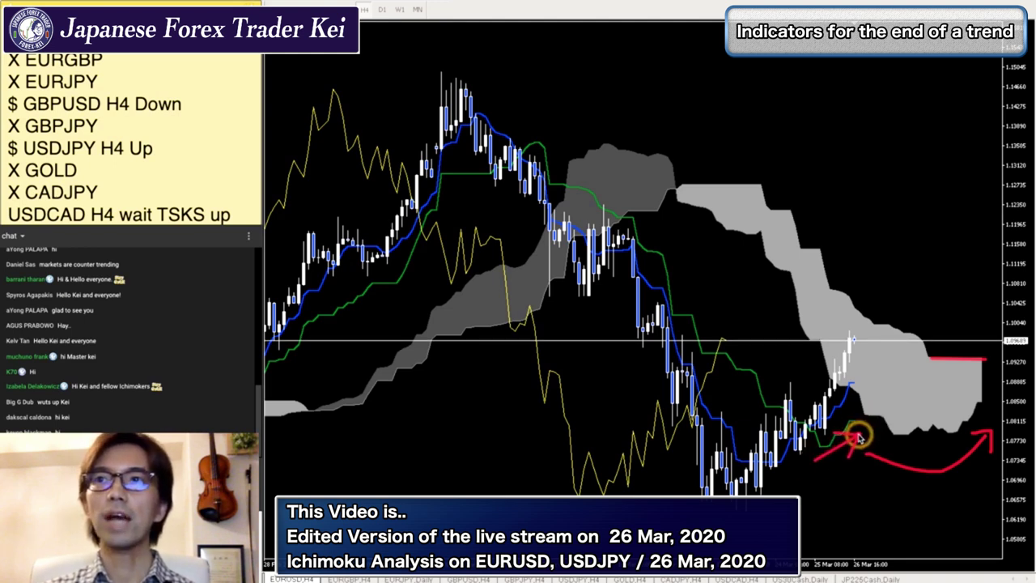
click(803, 426)
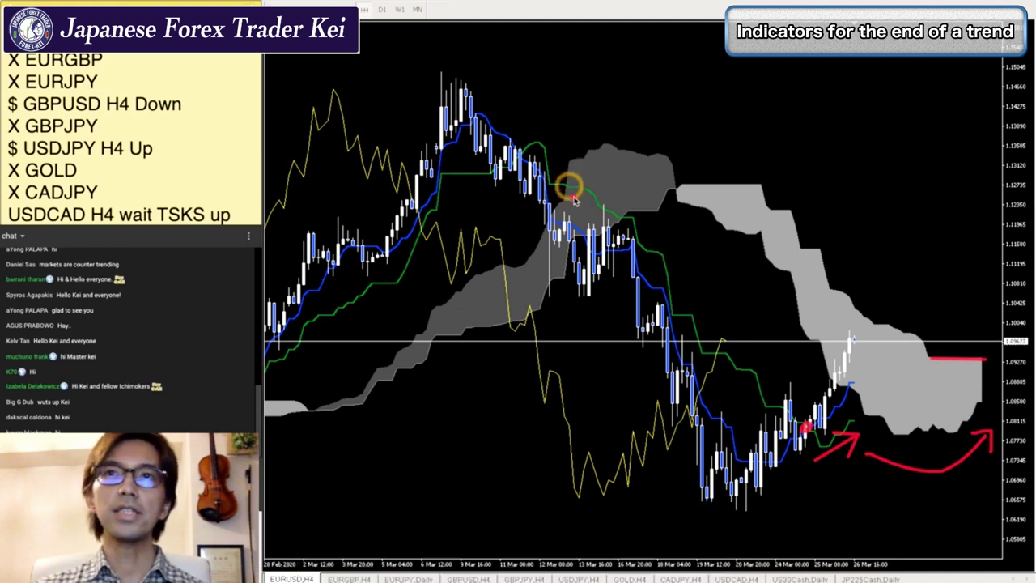
Draw a long arrow down the March downtrend to the line crossing, and project the future cloud's edges with a rising arrow and a flat line.
click(564, 168)
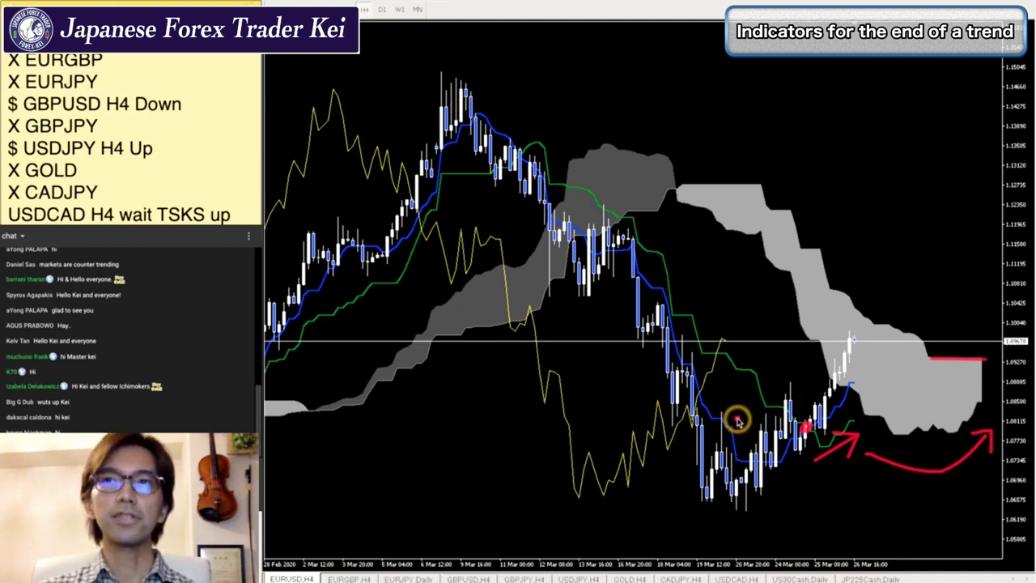
click(652, 315)
mouse_move(479, 121)
mouse_down()
mouse_move(736, 439)
mouse_move(798, 425)
mouse_up()
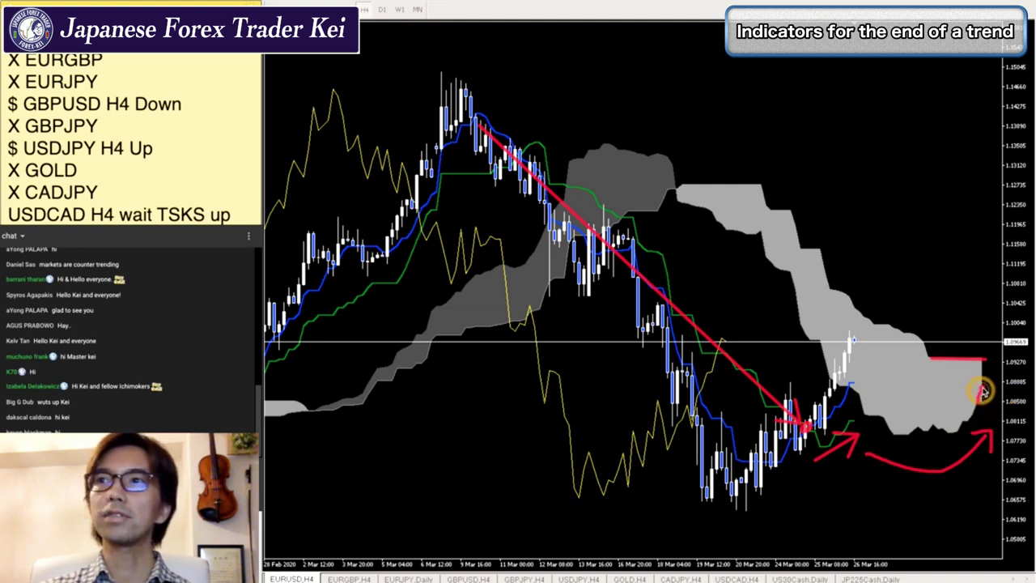
drag(987, 389, 1020, 316)
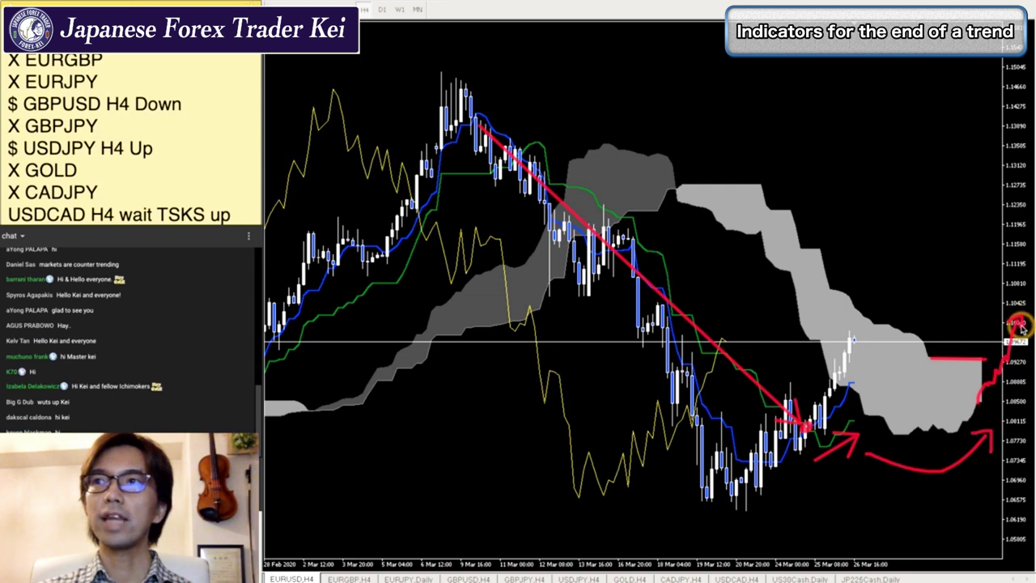
drag(975, 360, 1010, 358)
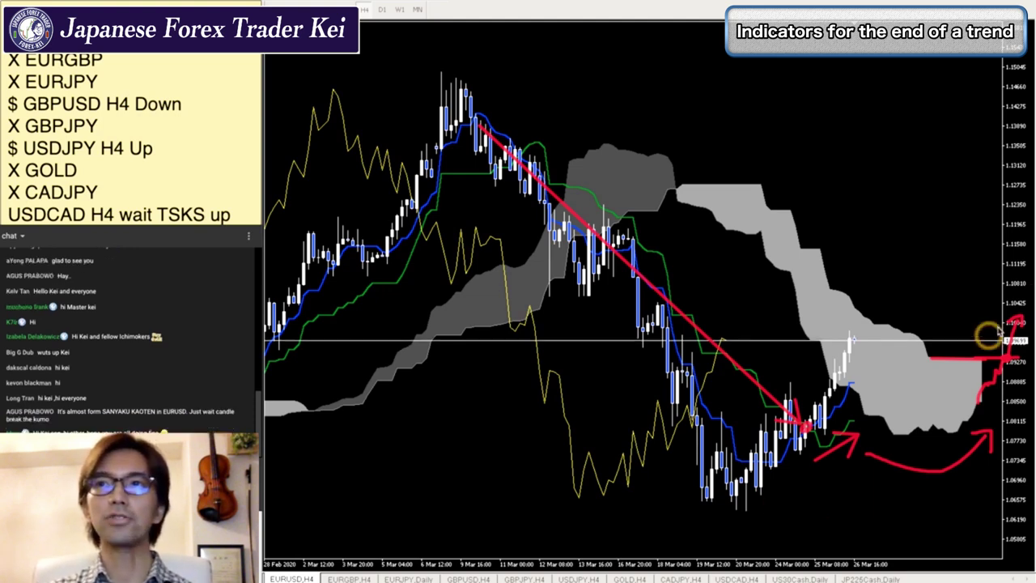
Circle the recent candle rise from the lows and draw arrows projecting the price upward out of the cloud.
mouse_move(771, 503)
mouse_down()
mouse_move(735, 470)
mouse_move(815, 340)
mouse_move(872, 388)
mouse_move(752, 502)
mouse_up()
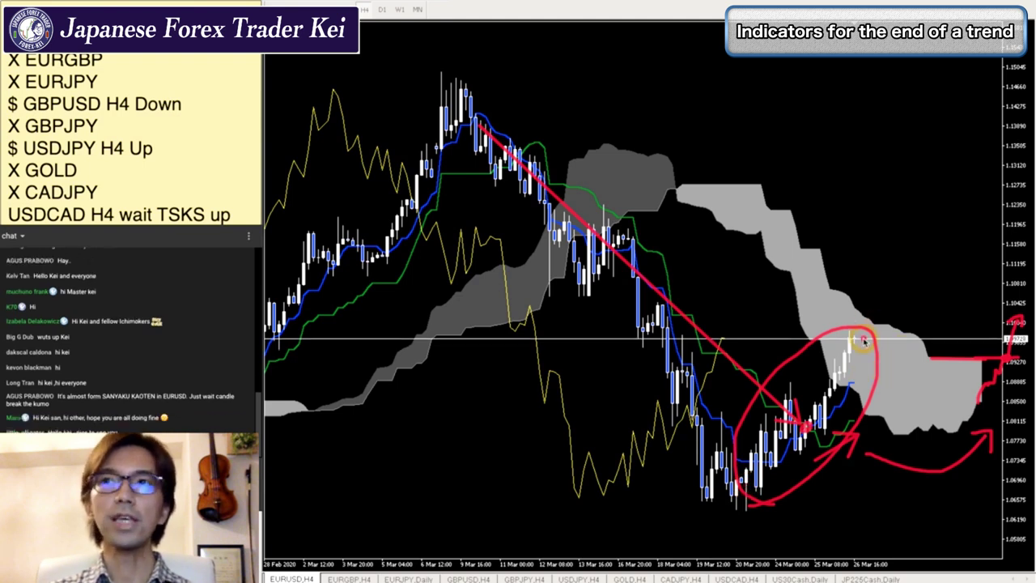
drag(854, 339, 904, 282)
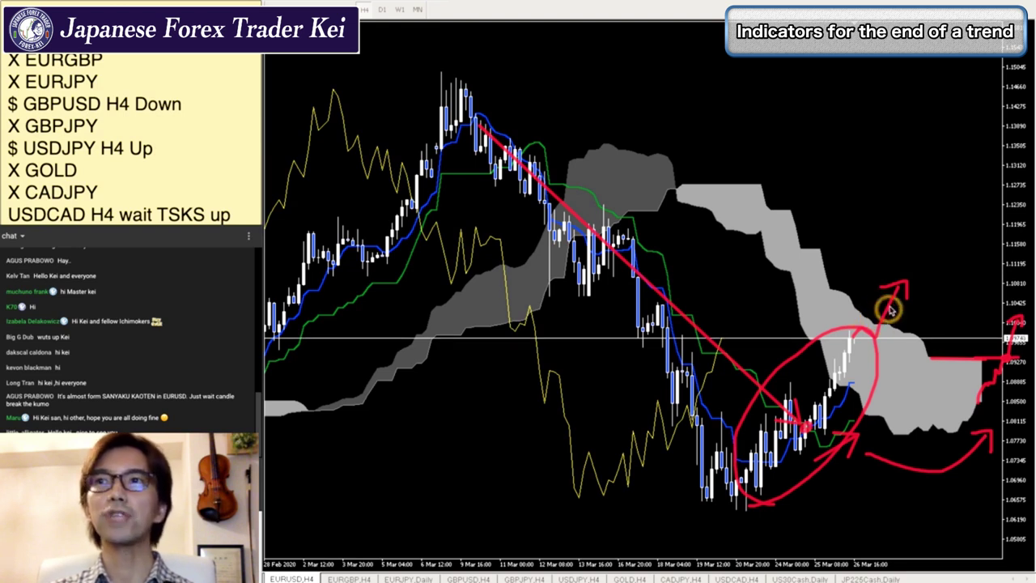
drag(898, 288, 940, 217)
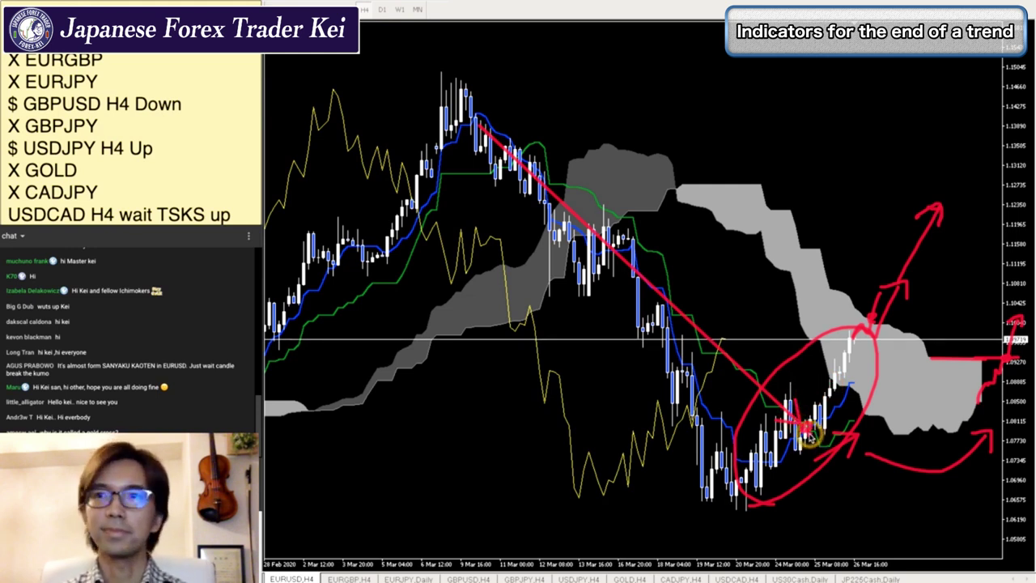
Clear the drawings, and trace the crossing blue and green lines and the yellow line's break up through the candles, circling that crossing.
key(Escape)
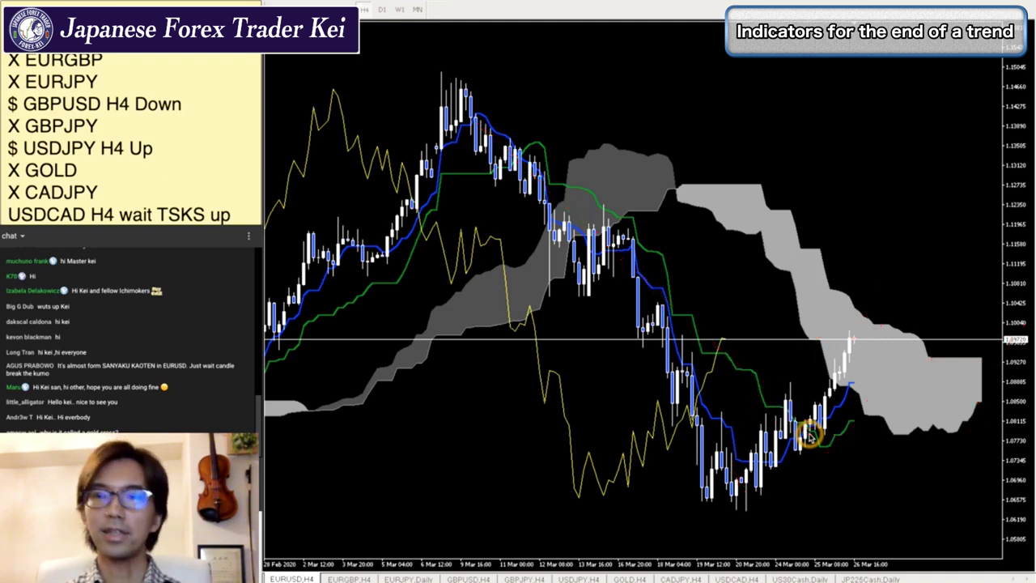
drag(762, 464, 848, 395)
mouse_move(746, 366)
mouse_down()
mouse_move(751, 397)
mouse_move(848, 439)
mouse_up()
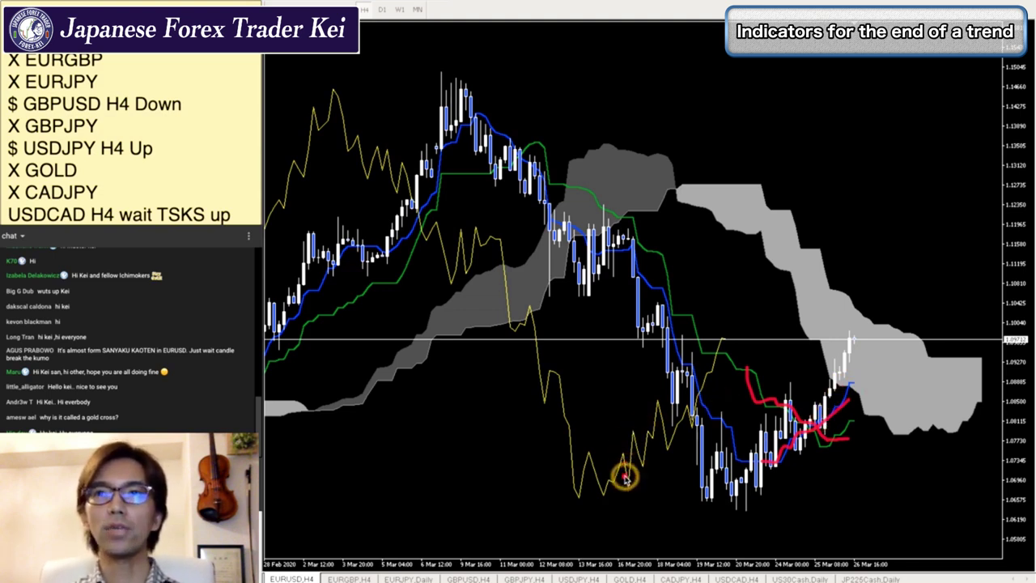
mouse_move(625, 481)
mouse_down()
mouse_move(628, 434)
mouse_move(642, 462)
mouse_move(657, 405)
mouse_move(665, 443)
mouse_move(676, 415)
mouse_move(693, 417)
mouse_move(720, 347)
mouse_up()
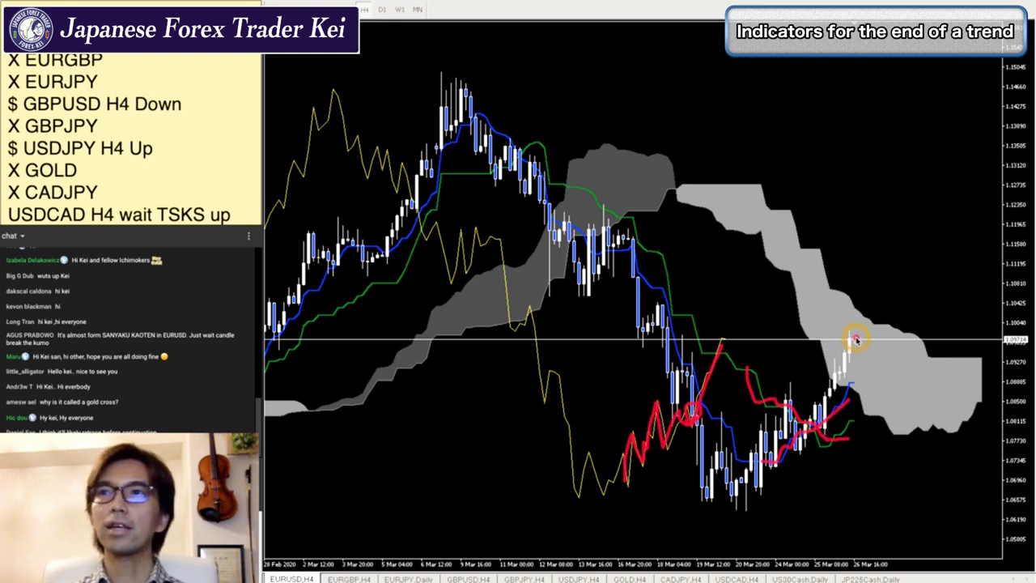
Draw a price arrow breaking above the cloud top, mark the crossings, and number the three signals 1, 2 and 3.
mouse_move(872, 335)
mouse_down()
mouse_move(888, 280)
mouse_move(880, 287)
mouse_move(895, 285)
mouse_up()
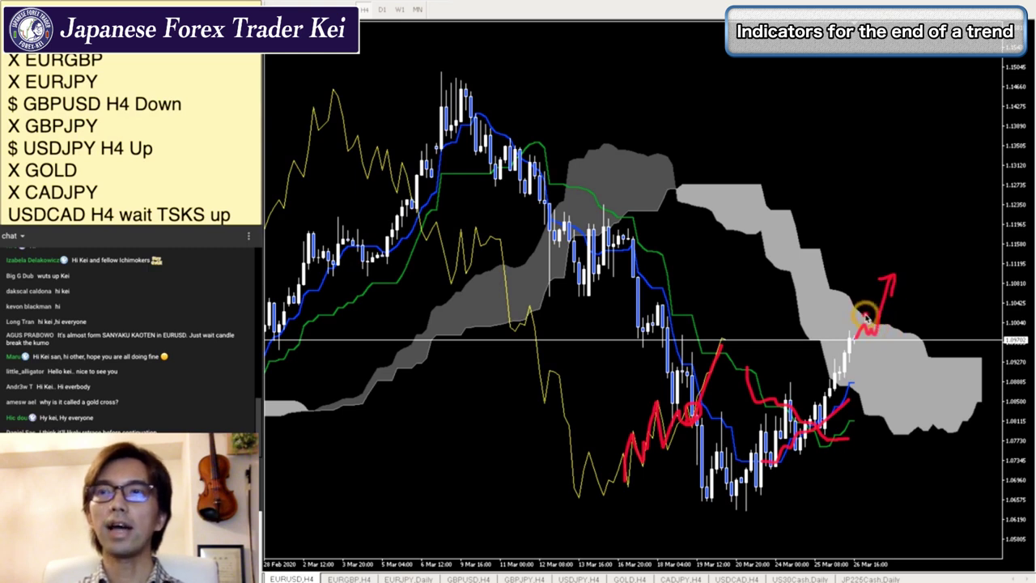
drag(876, 326, 893, 324)
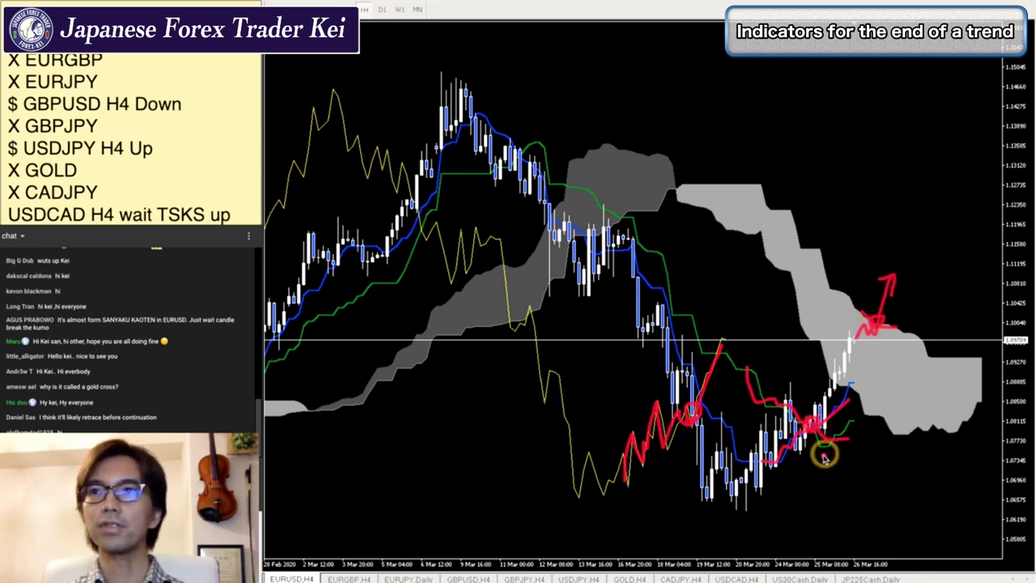
drag(821, 452, 819, 477)
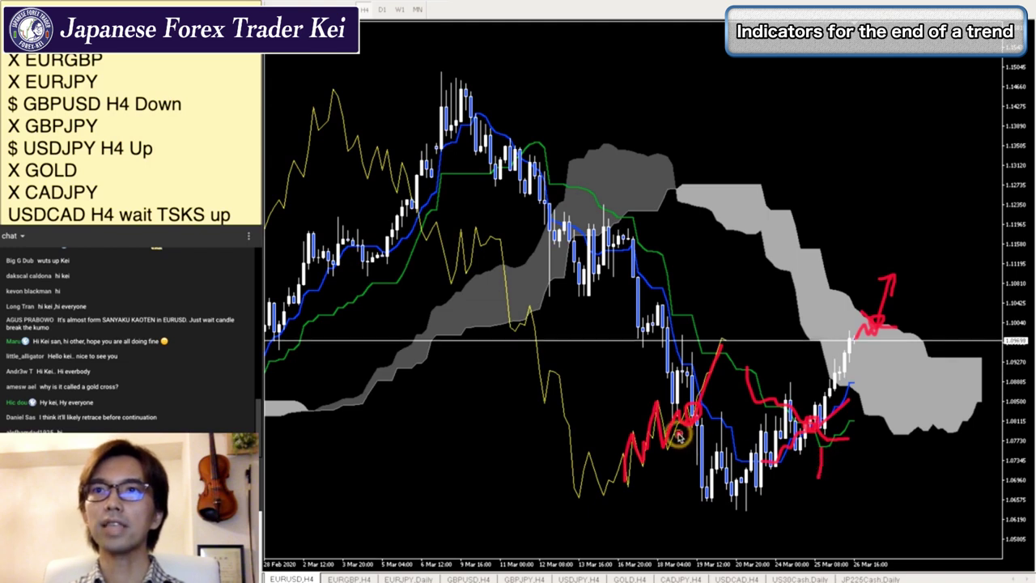
drag(682, 453, 694, 455)
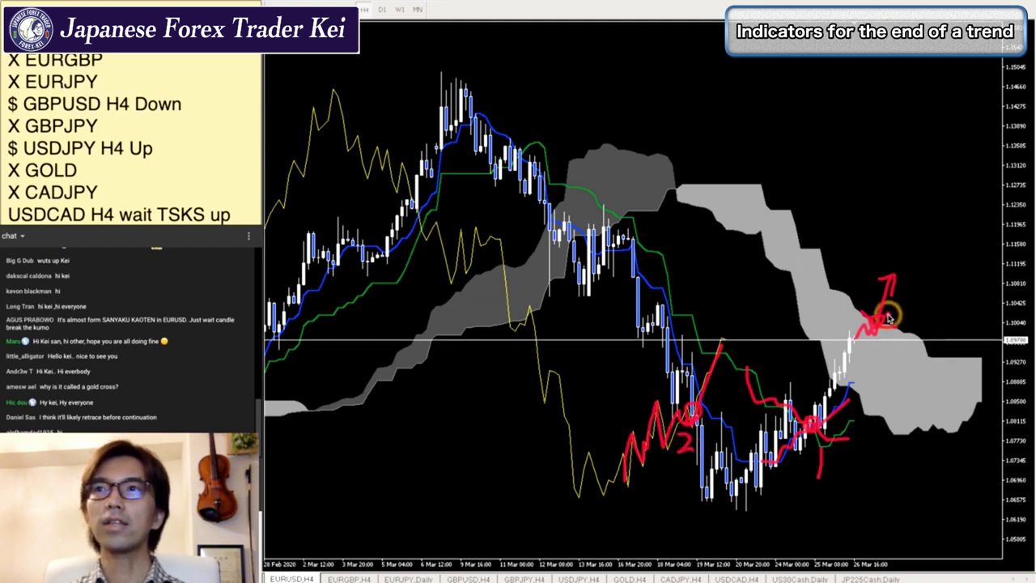
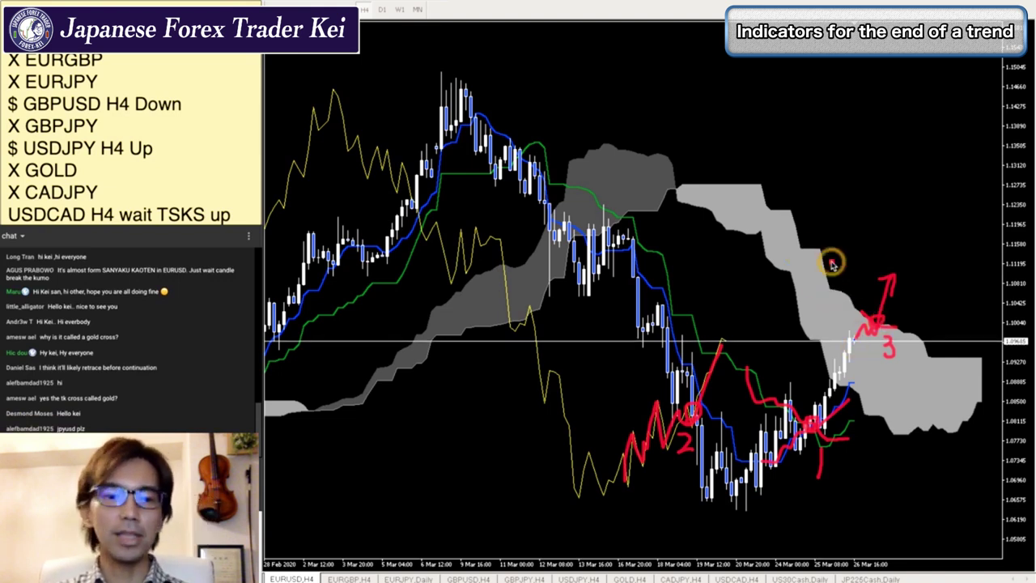
Clear the drawings, circle the latest candles inside the cloud, and draw an arrow projecting a breakout above it.
key(e)
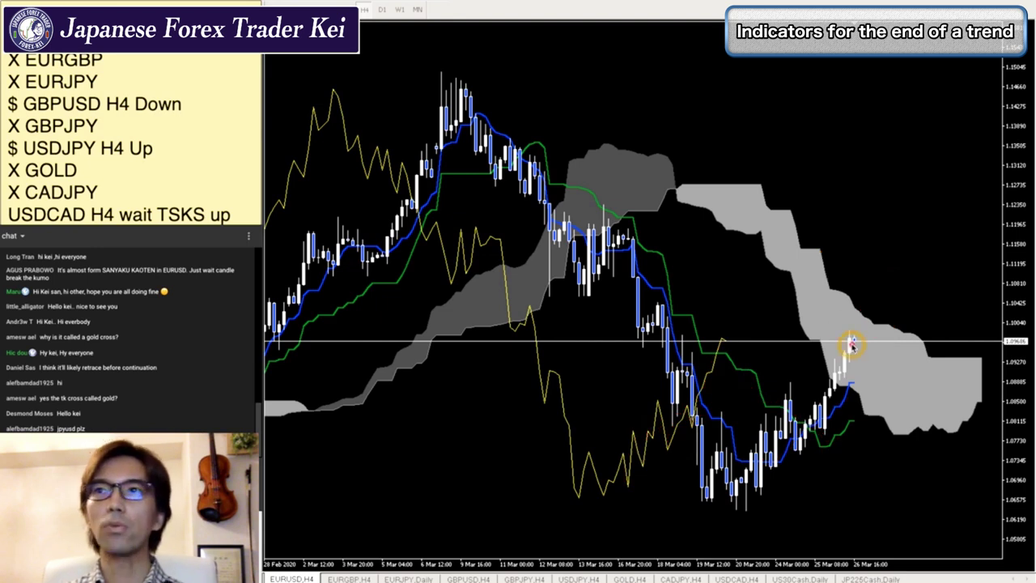
drag(854, 338, 882, 290)
mouse_move(844, 387)
mouse_down()
mouse_move(826, 364)
mouse_move(835, 335)
mouse_move(867, 317)
mouse_move(884, 333)
mouse_move(862, 377)
mouse_move(841, 382)
mouse_up()
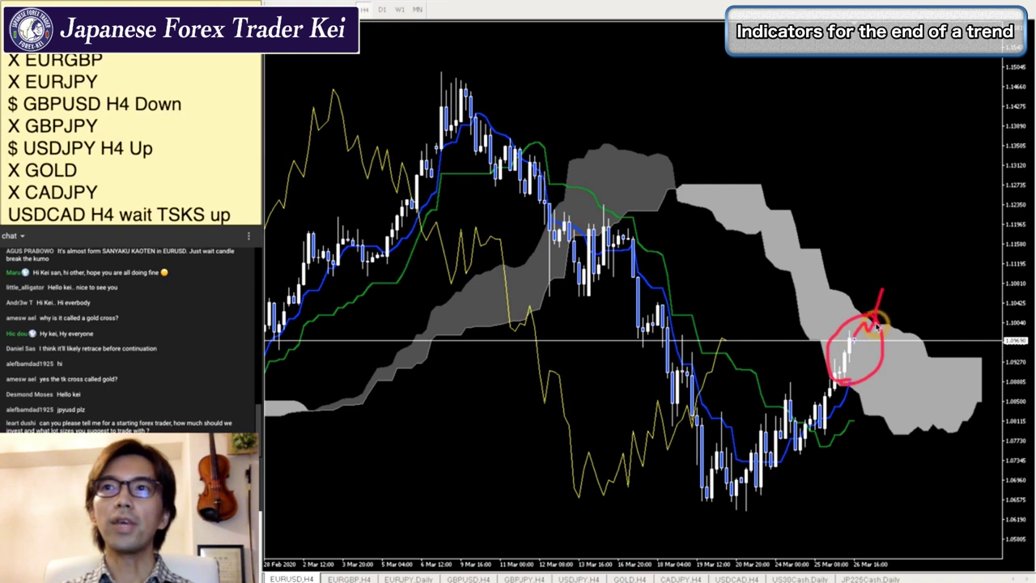
mouse_move(870, 325)
mouse_down()
mouse_move(886, 283)
mouse_move(880, 259)
mouse_move(898, 252)
mouse_move(908, 275)
mouse_up()
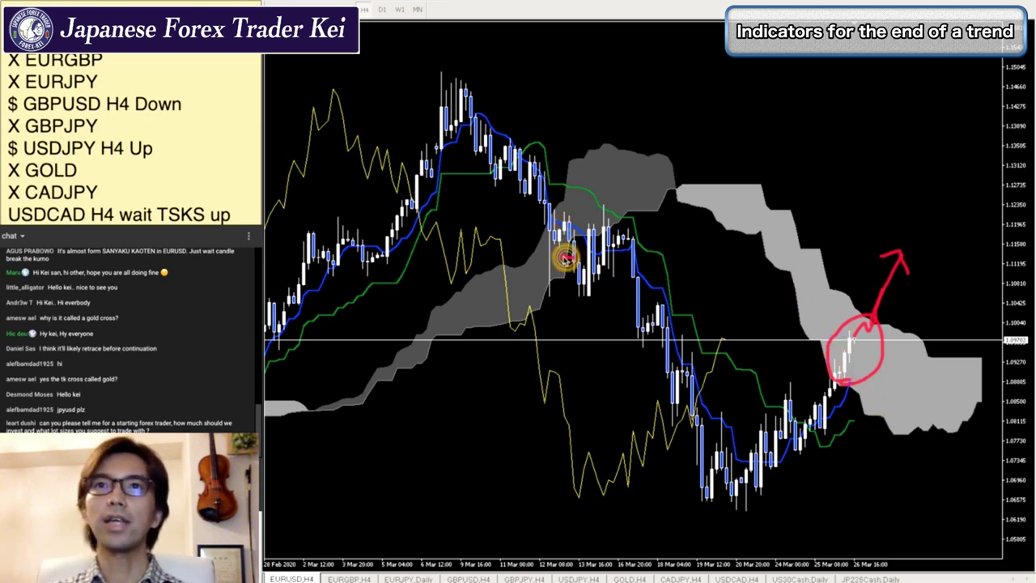
Circle the earlier candles inside the cloud around 12 March and thicken the upward breakout arrow.
mouse_move(566, 257)
mouse_down()
mouse_move(538, 209)
mouse_move(573, 260)
mouse_up()
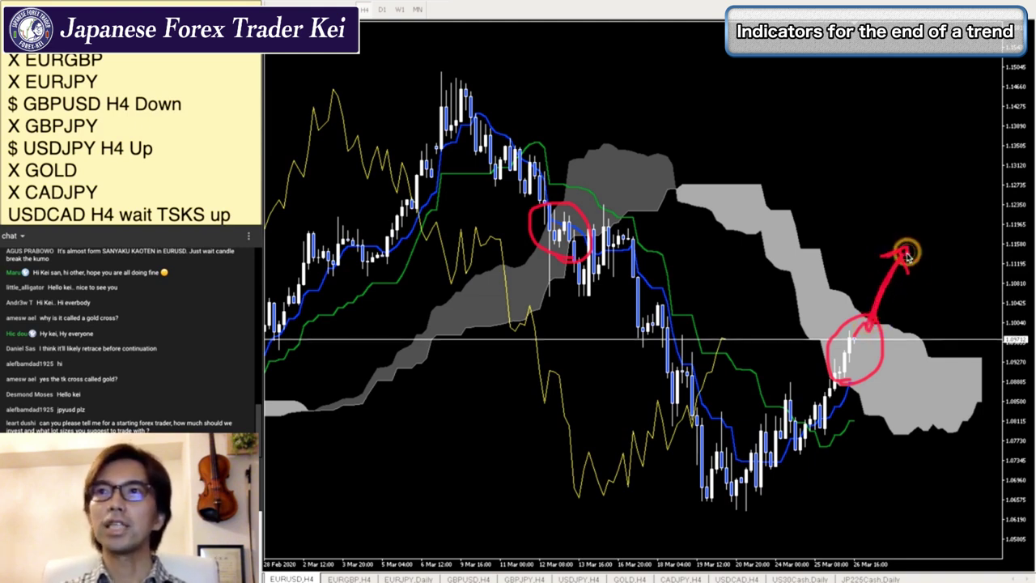
drag(896, 253, 914, 277)
click(856, 454)
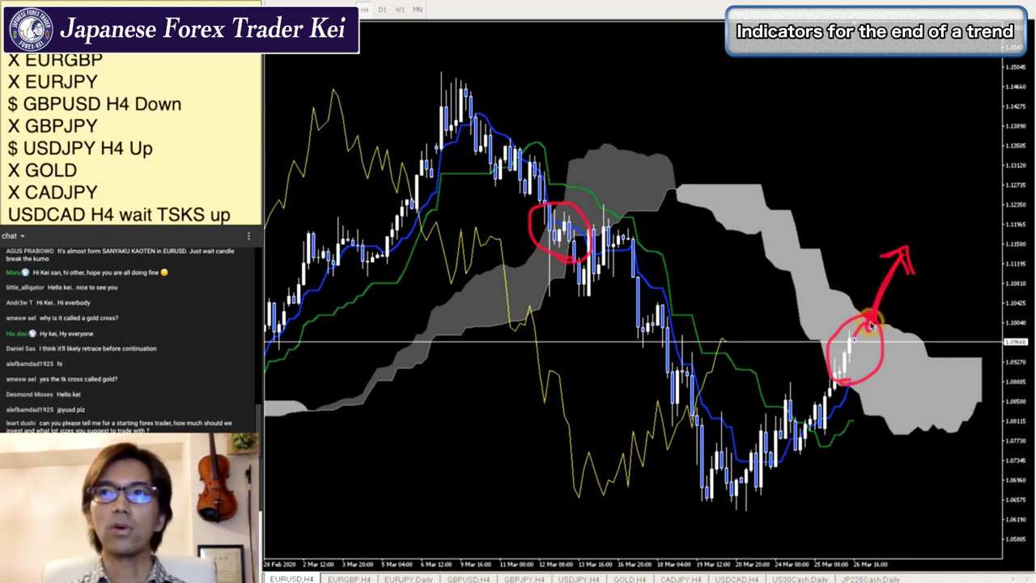
Mark the blue-green crossing and the yellow line's crossing of the candles, and draw a downward arrow from the latest price through the cloud.
drag(803, 431, 809, 427)
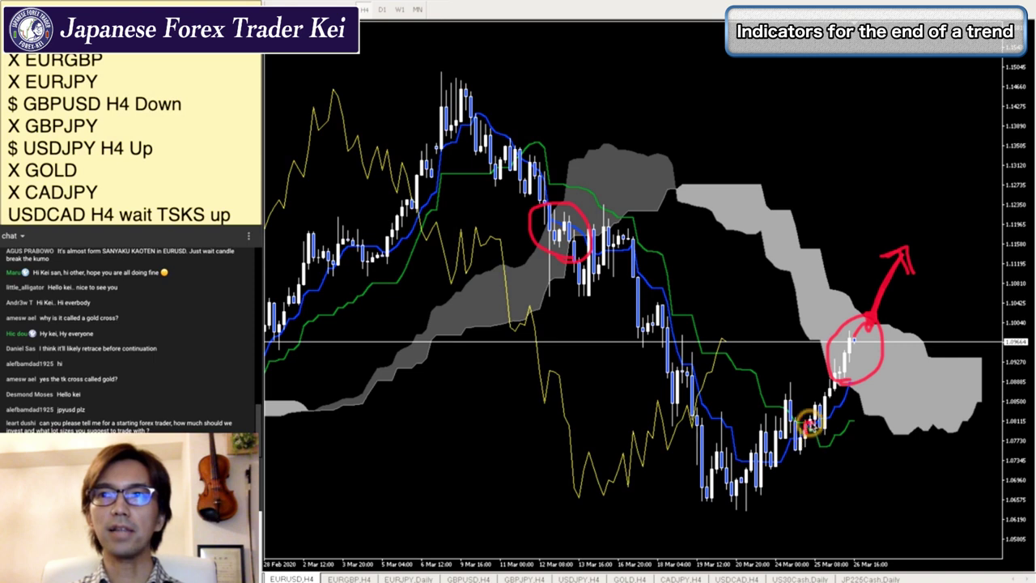
drag(703, 418, 687, 416)
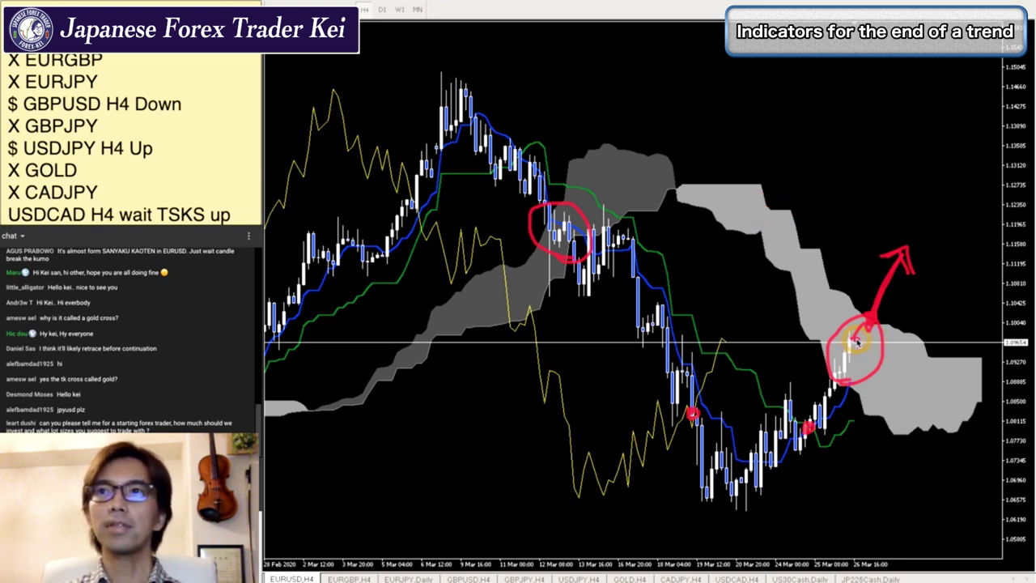
mouse_move(856, 342)
mouse_down()
mouse_move(906, 481)
mouse_move(913, 458)
mouse_move(899, 479)
mouse_up()
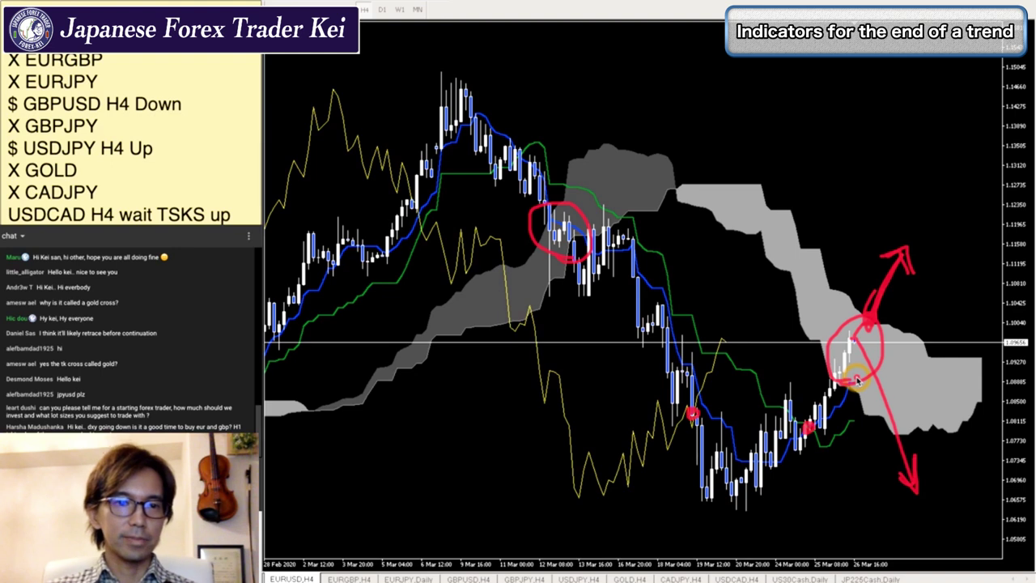
Switch to the GBPUSD H4 chart and apply the Ichimoku template.
key(ctrl+Tab)
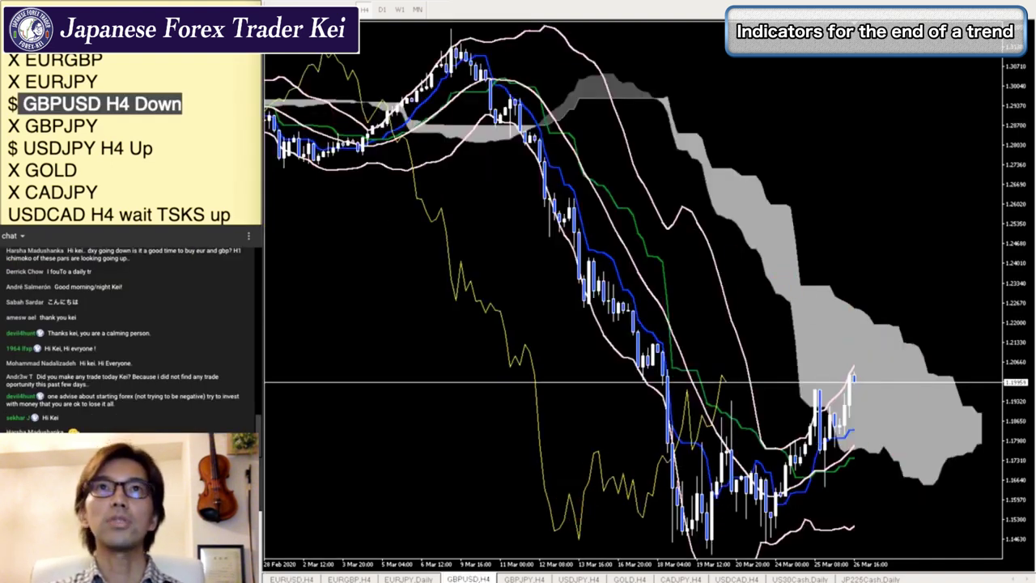
right_click(361, 3)
mouse_move(441, 90)
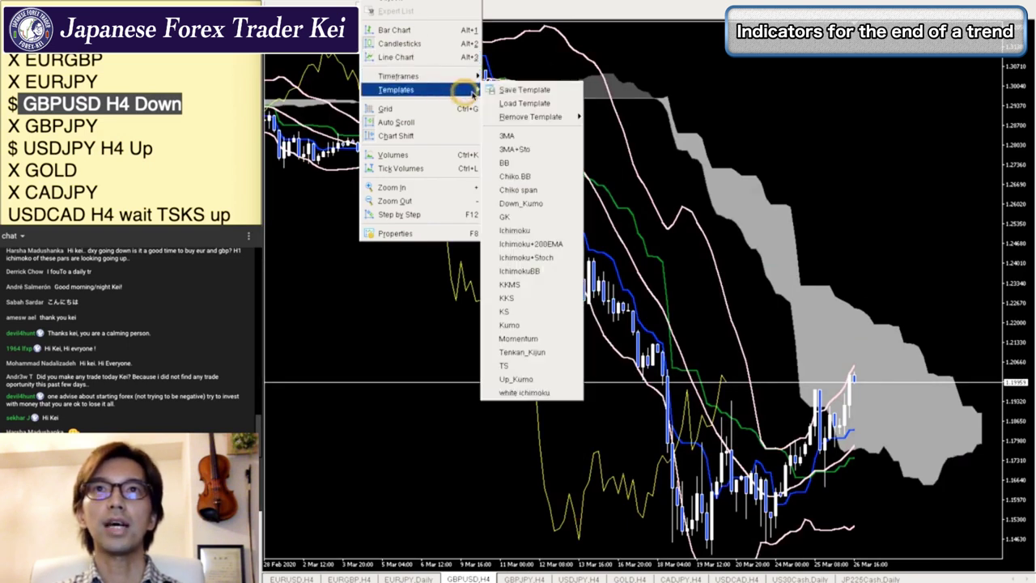
click(536, 230)
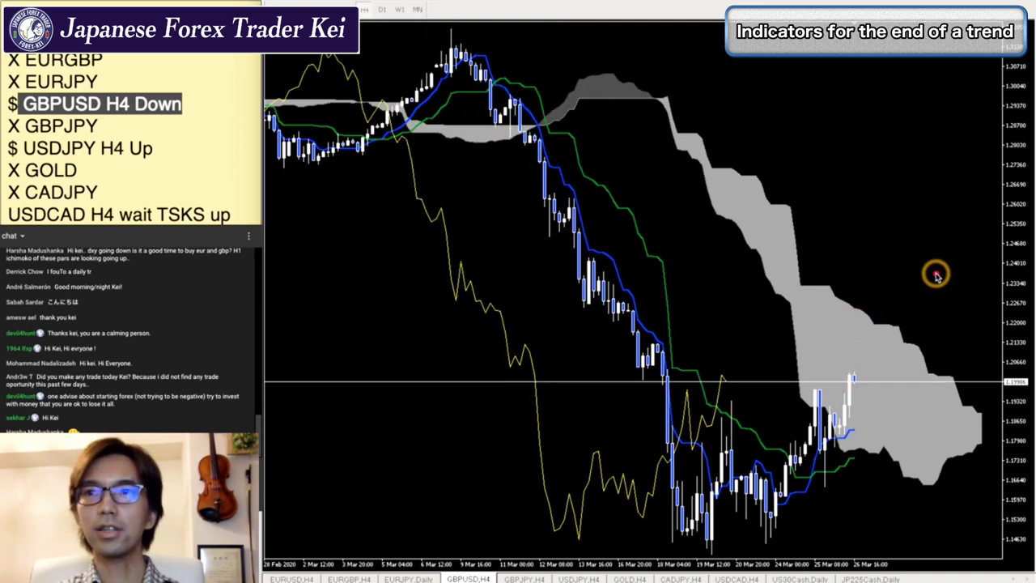
Annotate GBPUSD with rising arrows under the cloud and green line, circles at the blue-green and yellow-line crossings, and an arrow down the March downtrend.
mouse_move(887, 490)
mouse_down()
mouse_move(972, 483)
mouse_move(980, 458)
mouse_up()
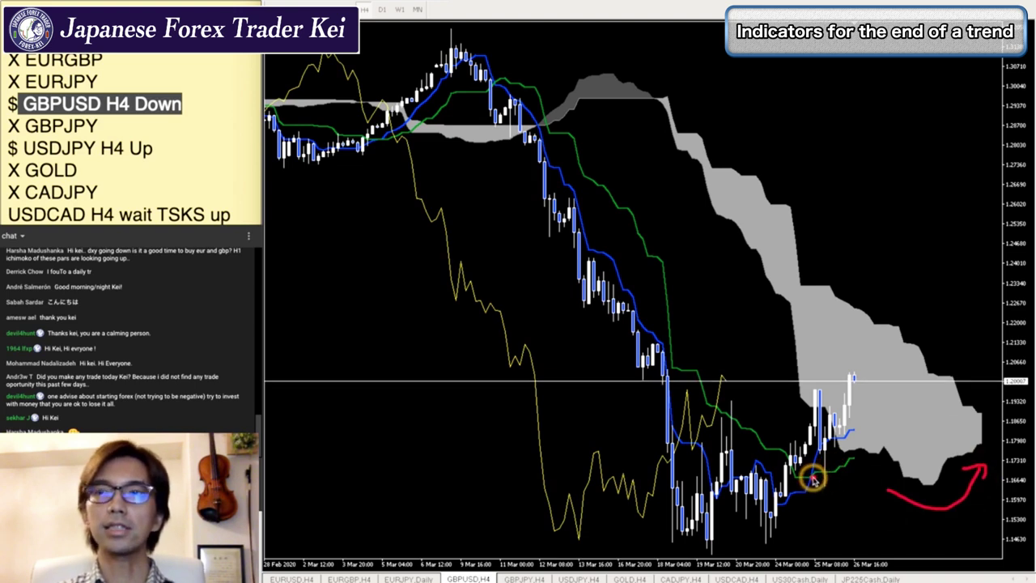
mouse_move(813, 480)
mouse_down()
mouse_move(806, 471)
mouse_move(803, 485)
mouse_up()
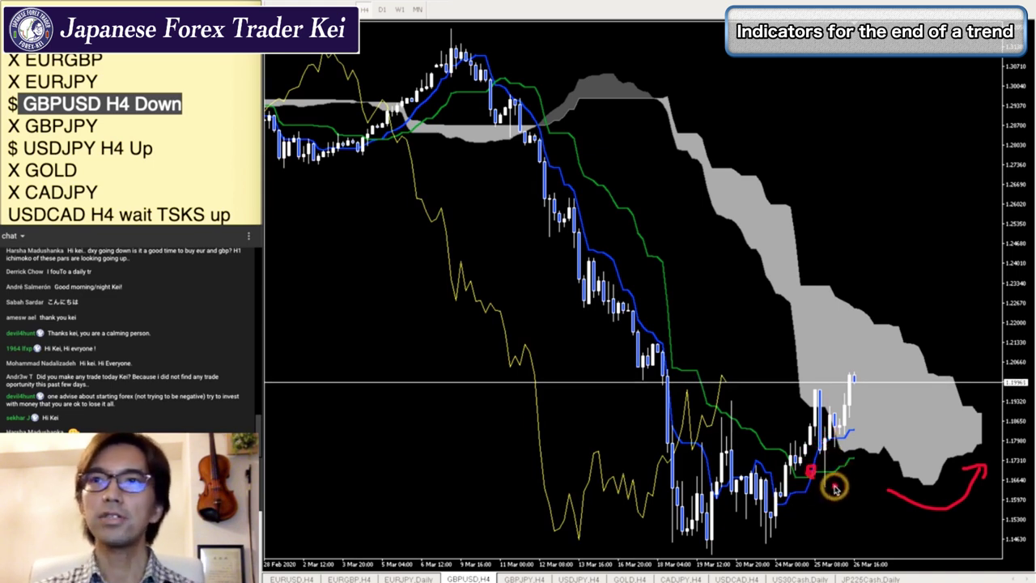
drag(834, 485, 856, 468)
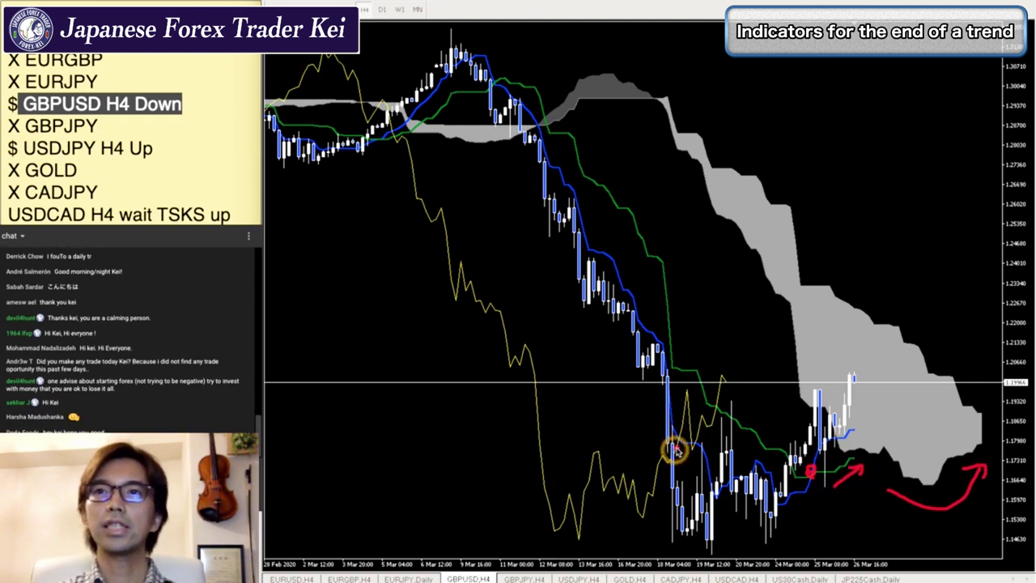
drag(672, 461, 676, 437)
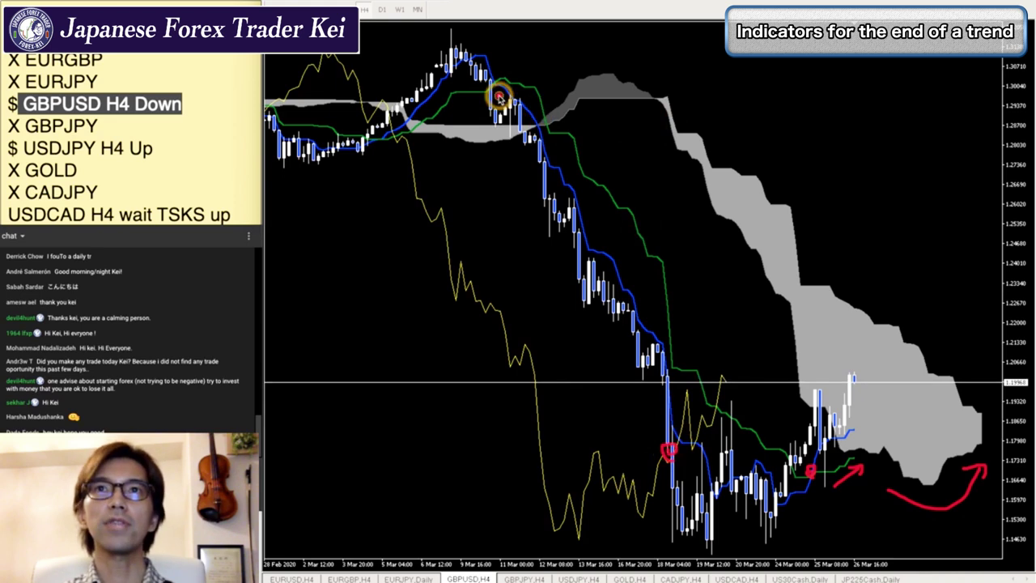
mouse_move(497, 97)
mouse_down()
mouse_move(666, 381)
mouse_move(650, 402)
mouse_up()
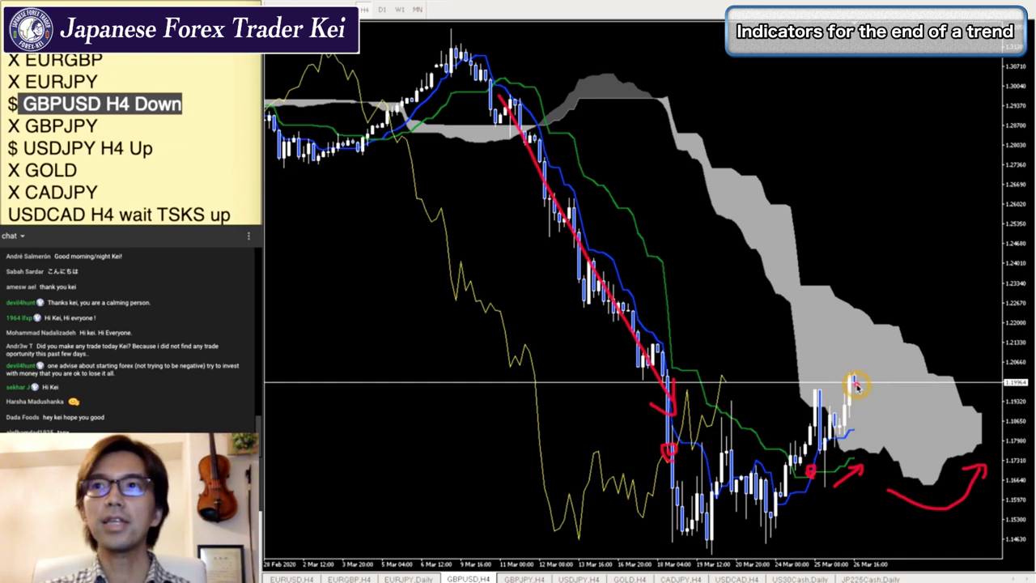
Sketch a rising zigzag arrow from the latest GBPUSD price and an upward arrow past the cloud's end, and clear all drawings.
mouse_move(855, 385)
mouse_down()
mouse_move(894, 294)
mouse_move(908, 303)
mouse_up()
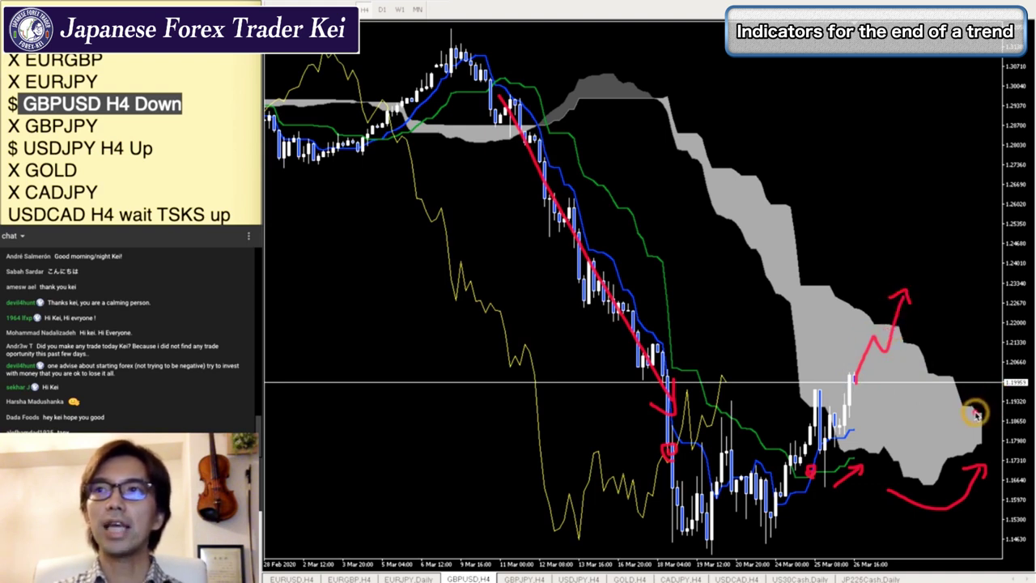
mouse_move(977, 414)
mouse_down()
mouse_move(998, 416)
mouse_move(973, 440)
mouse_move(1003, 385)
mouse_up()
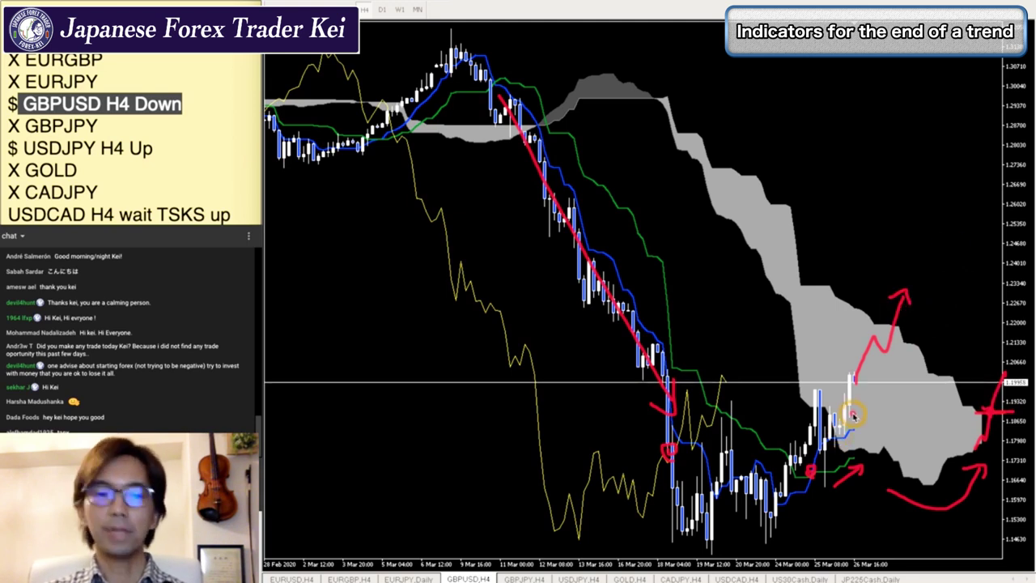
key(Escape)
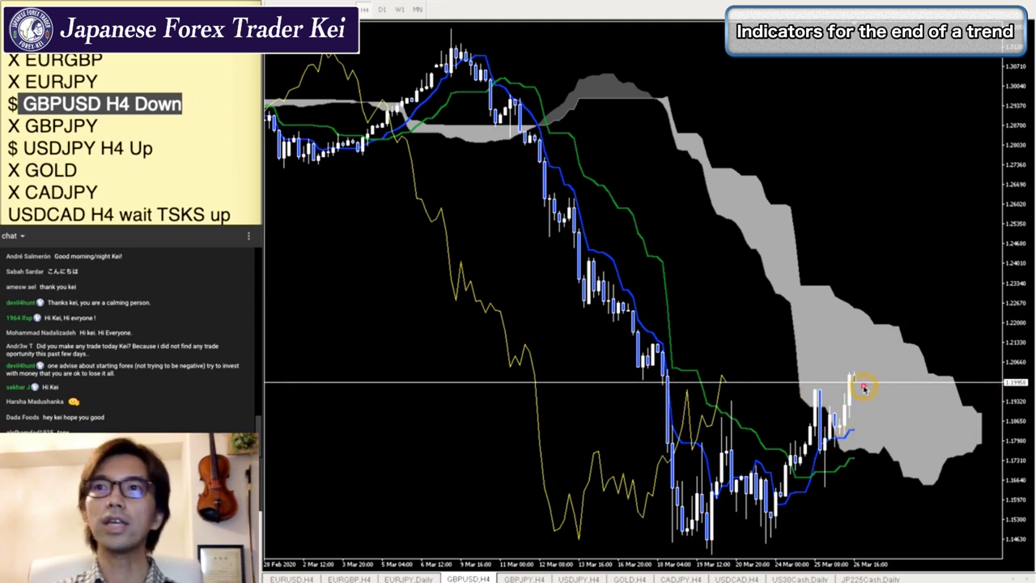
Circle the latest GBPUSD candles in the cloud and the cloud passages around 5 and 11 March, and draw a zigzag breakout arrow upward.
mouse_move(849, 435)
mouse_down()
mouse_move(819, 405)
mouse_move(859, 307)
mouse_move(904, 364)
mouse_move(835, 441)
mouse_up()
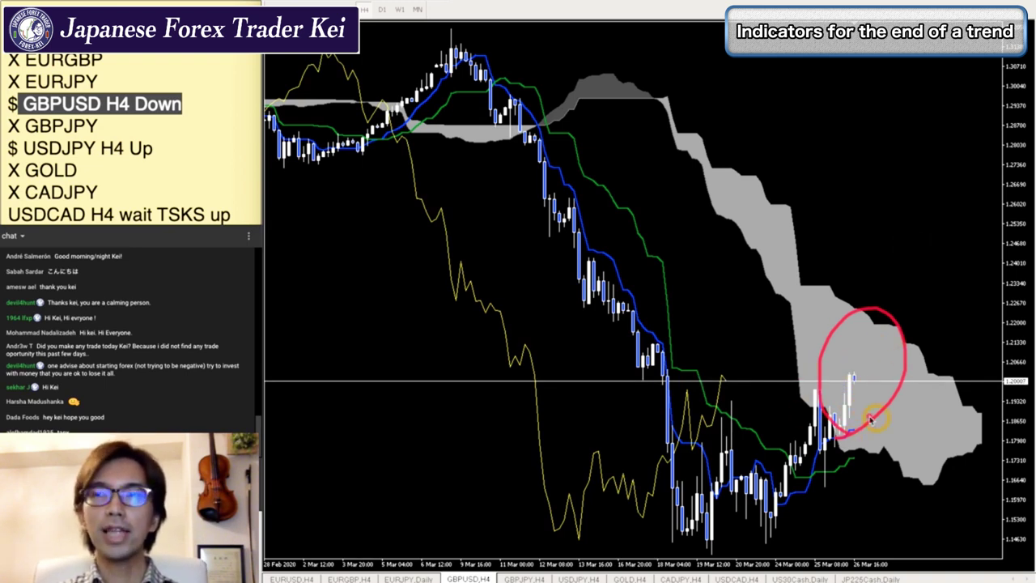
drag(878, 338, 933, 220)
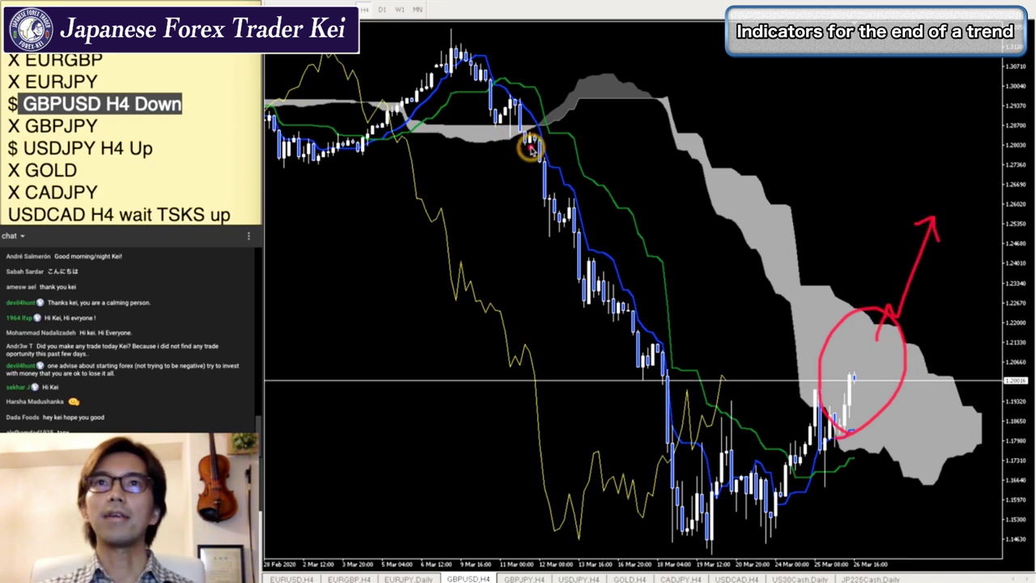
mouse_move(526, 146)
mouse_down()
mouse_move(537, 106)
mouse_move(530, 142)
mouse_up()
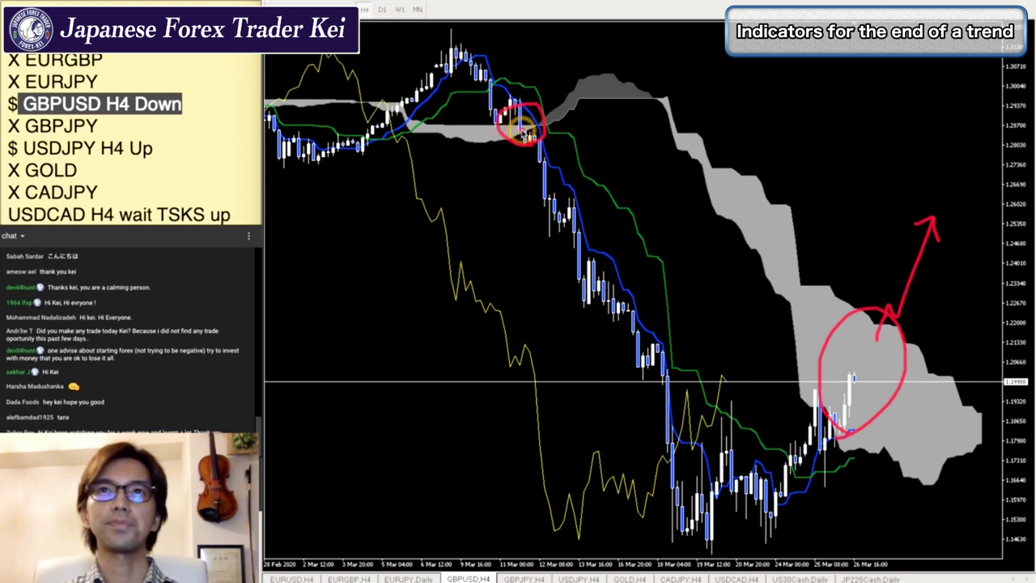
mouse_move(409, 127)
mouse_down()
mouse_move(418, 101)
mouse_move(389, 125)
mouse_up()
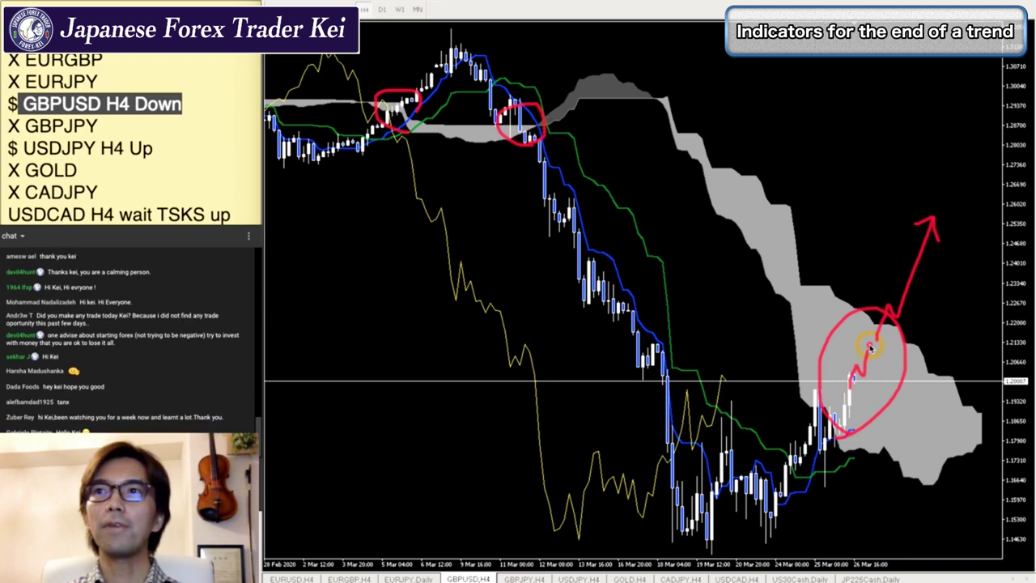
mouse_move(880, 332)
mouse_down()
mouse_move(904, 284)
mouse_move(884, 332)
mouse_up()
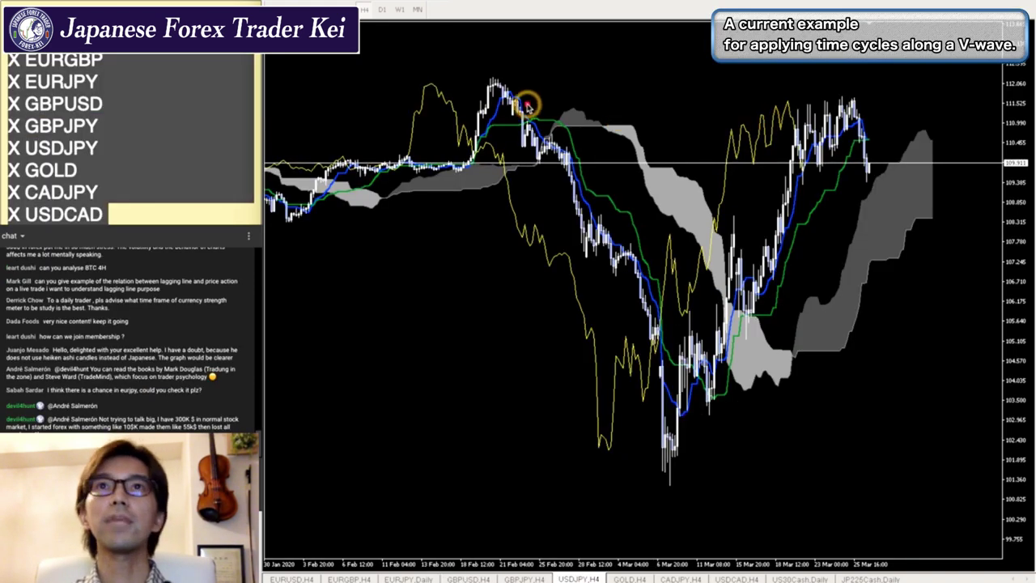
Trace the V-wave on USDJPY H4 from the February high through the March low back up, and erase it.
mouse_move(494, 85)
mouse_down()
mouse_move(658, 404)
mouse_move(675, 462)
mouse_move(844, 79)
mouse_up()
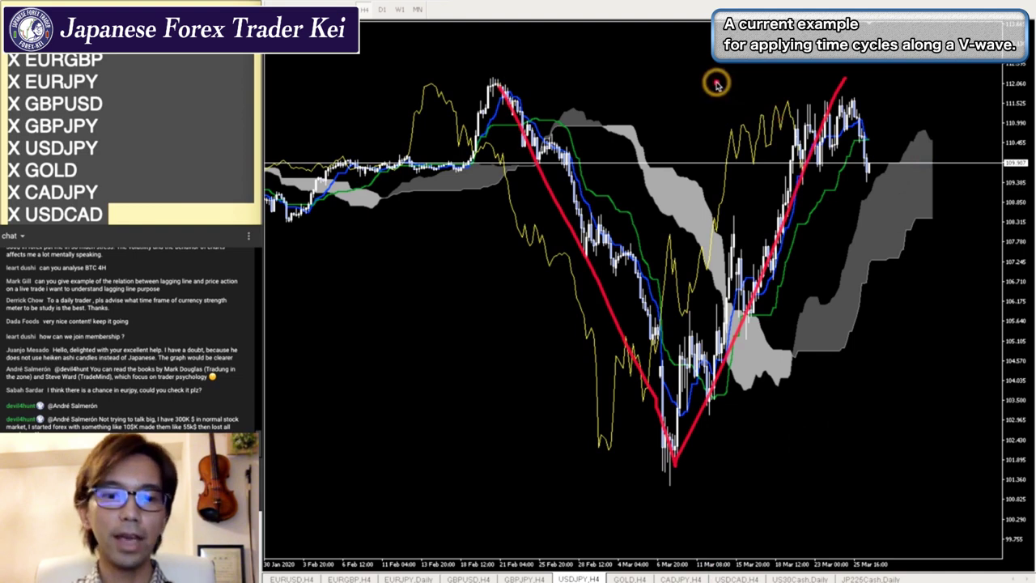
key(BackSpace)
key(BackSpace)
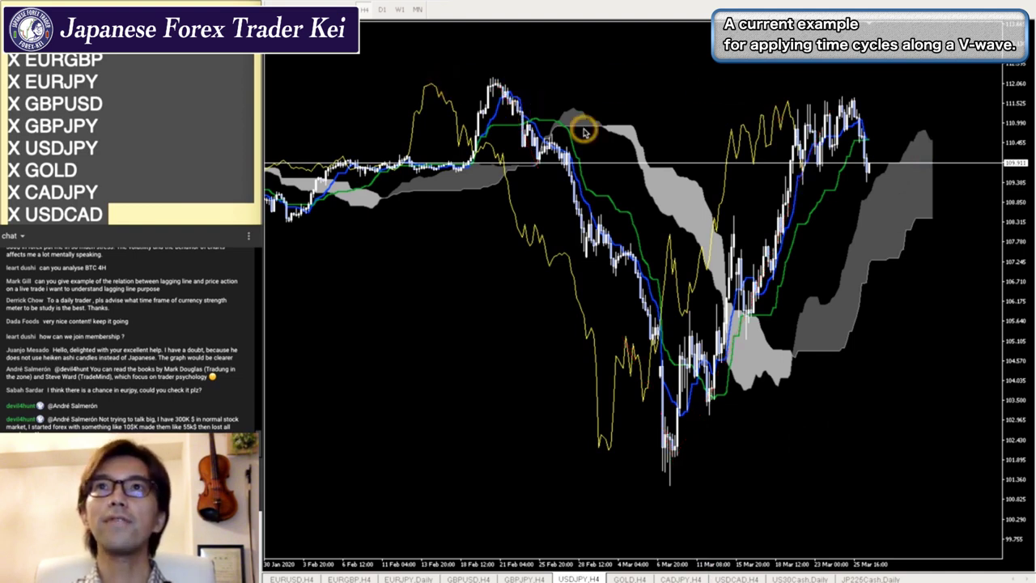
Set the USDJPY chart to the daily timeframe and rescale its price and time axes around the latest bars.
click(382, 10)
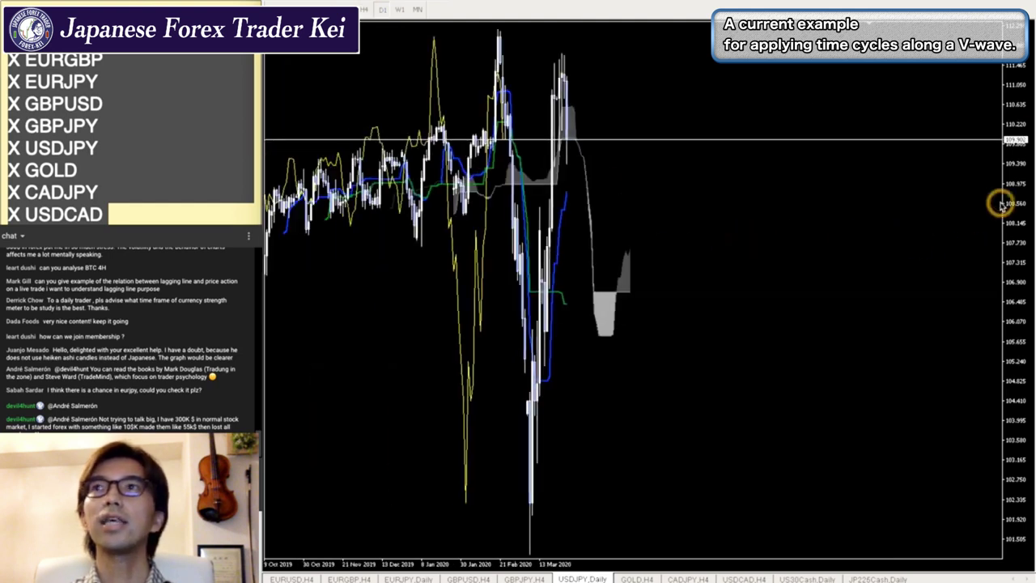
drag(1001, 204, 1017, 331)
drag(733, 86, 995, 129)
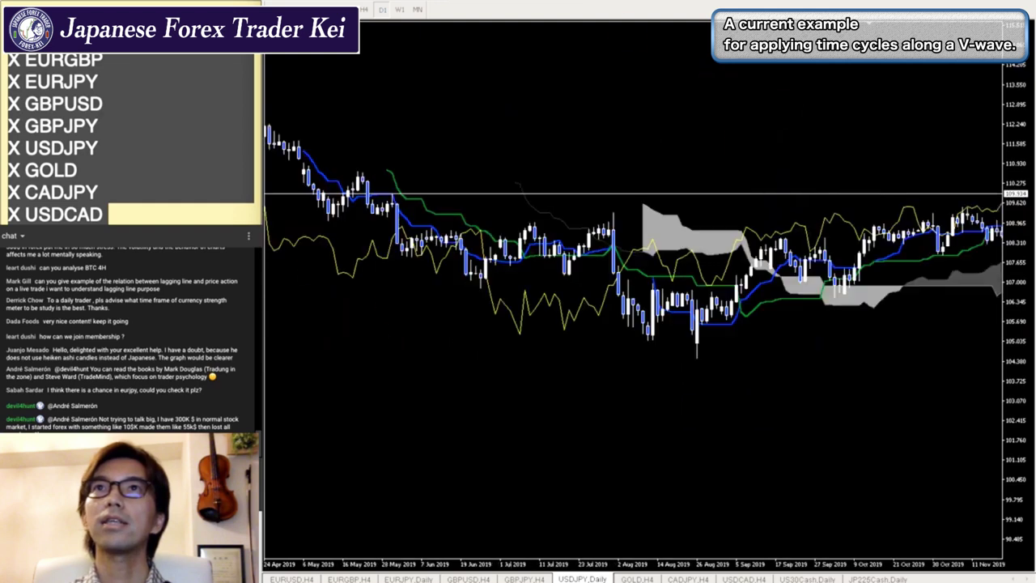
key(End)
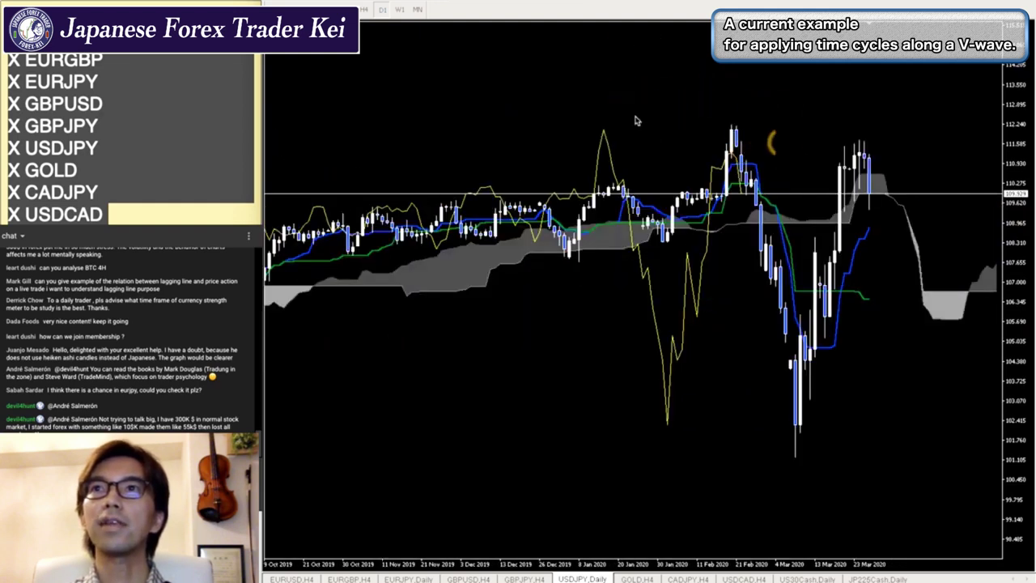
Measure the bars between the February and late-March highs, mark both with vertical lines and label the span 26.
middle_click(737, 146)
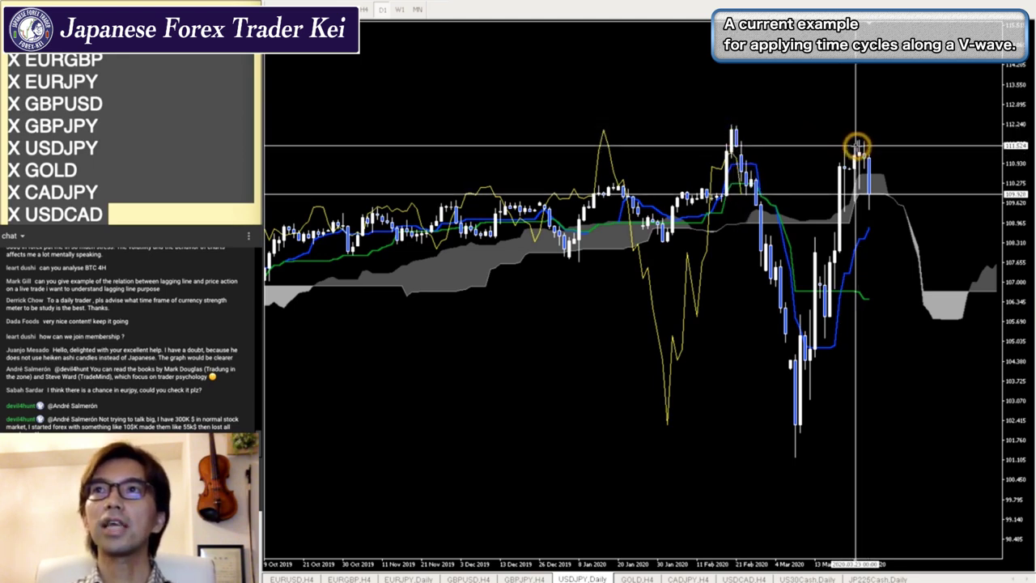
click(733, 131)
drag(733, 131, 861, 139)
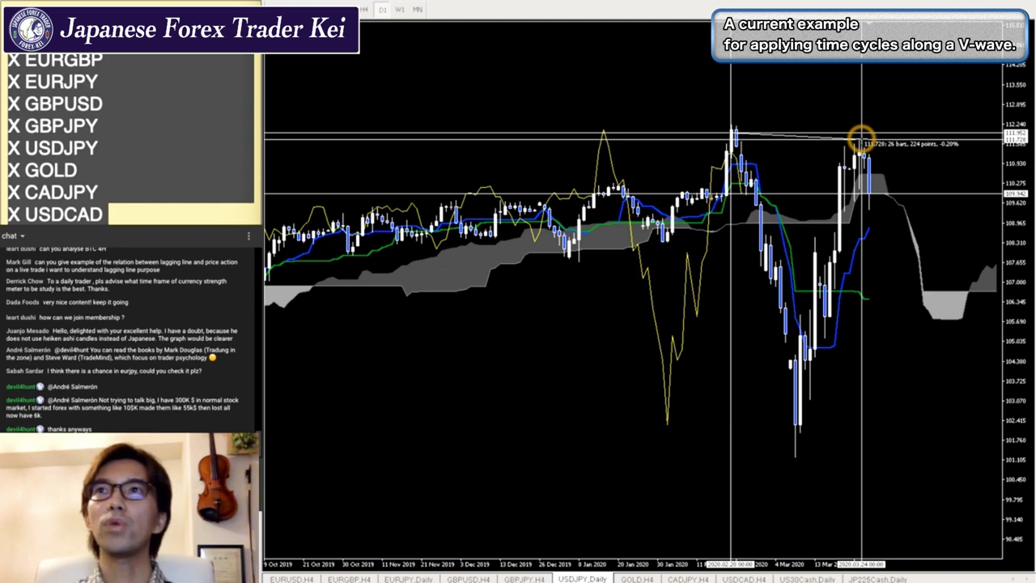
drag(861, 140, 861, 139)
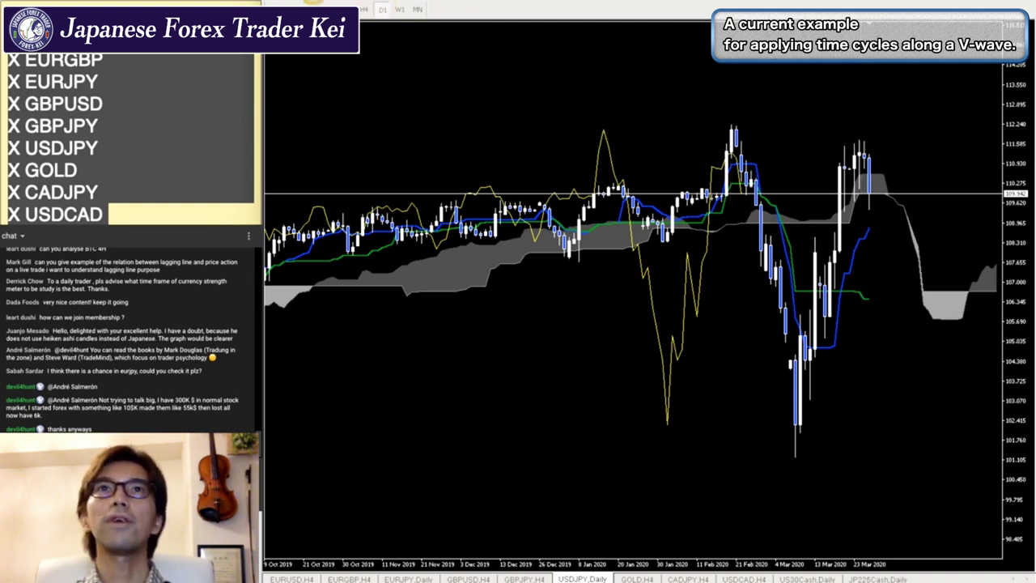
click(731, 145)
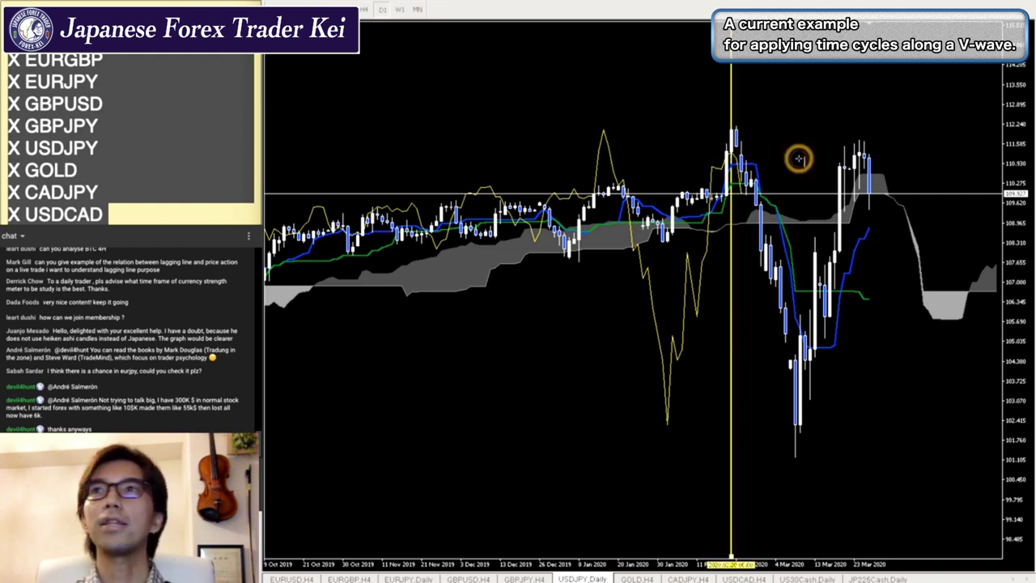
click(858, 151)
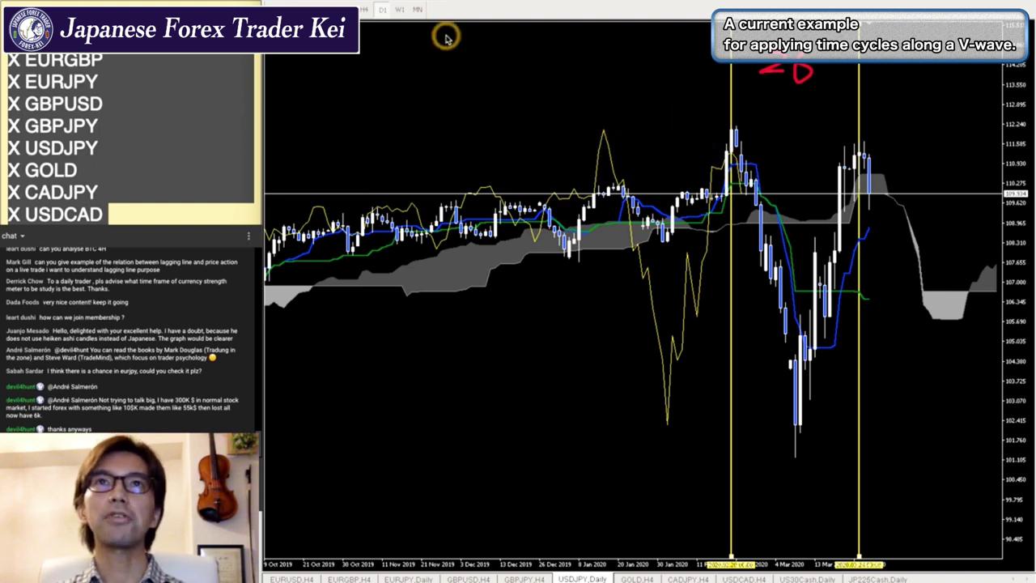
Measure back from the February high to mid-January, place a vertical line there and label the span 26.
middle_click(733, 141)
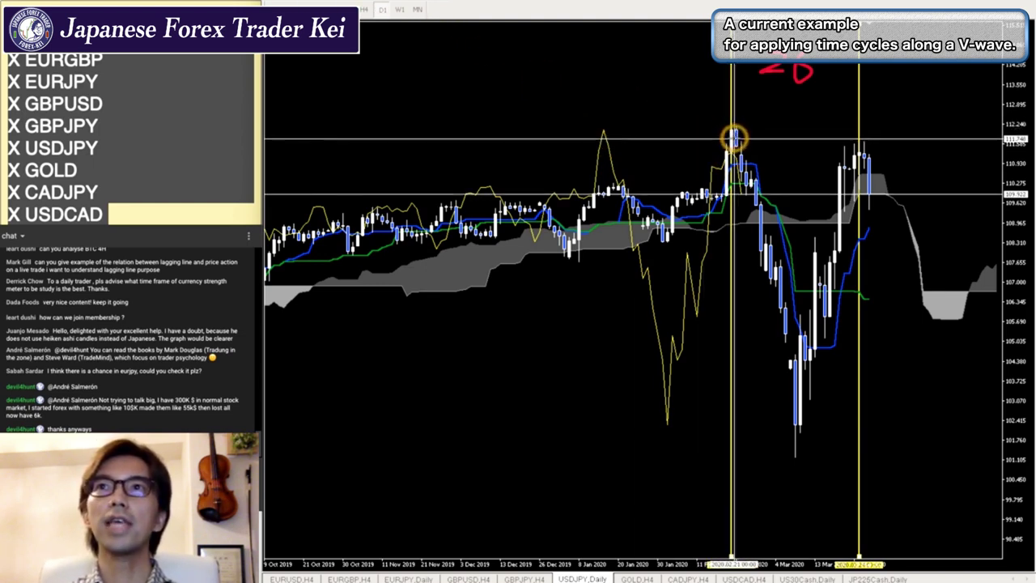
drag(733, 140, 603, 128)
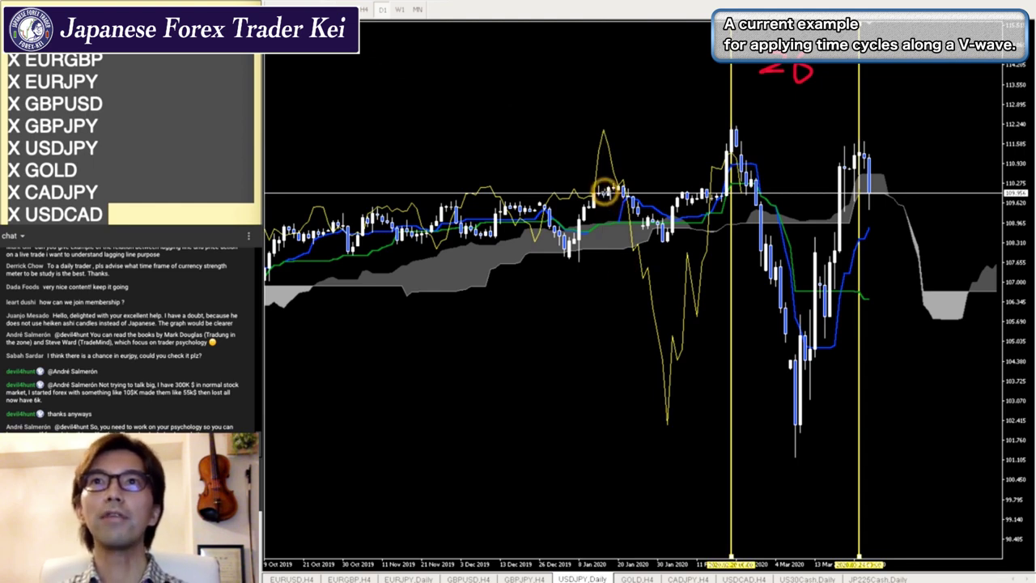
click(615, 194)
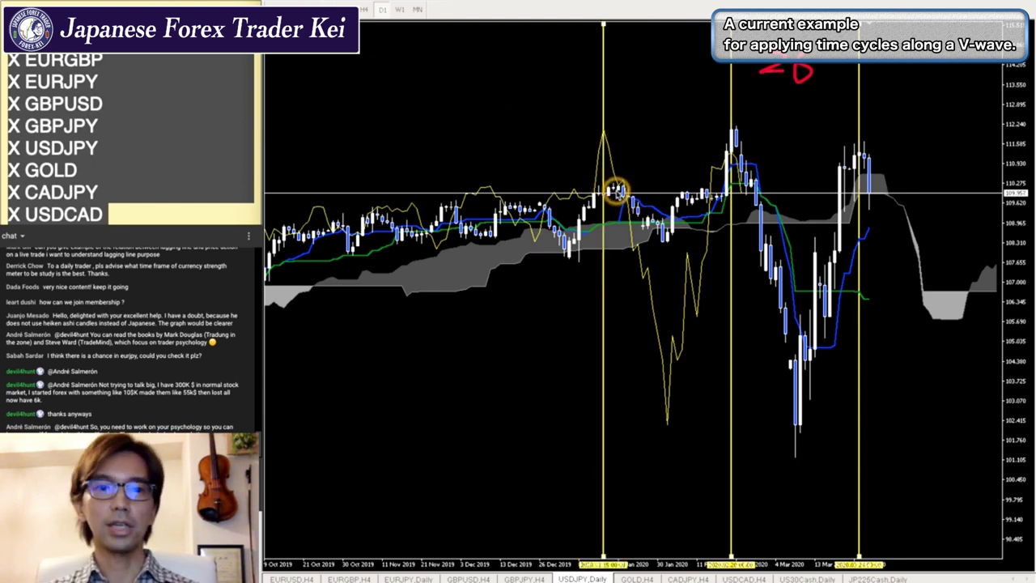
mouse_move(638, 97)
mouse_down()
mouse_move(650, 116)
mouse_move(612, 168)
mouse_move(620, 173)
mouse_up()
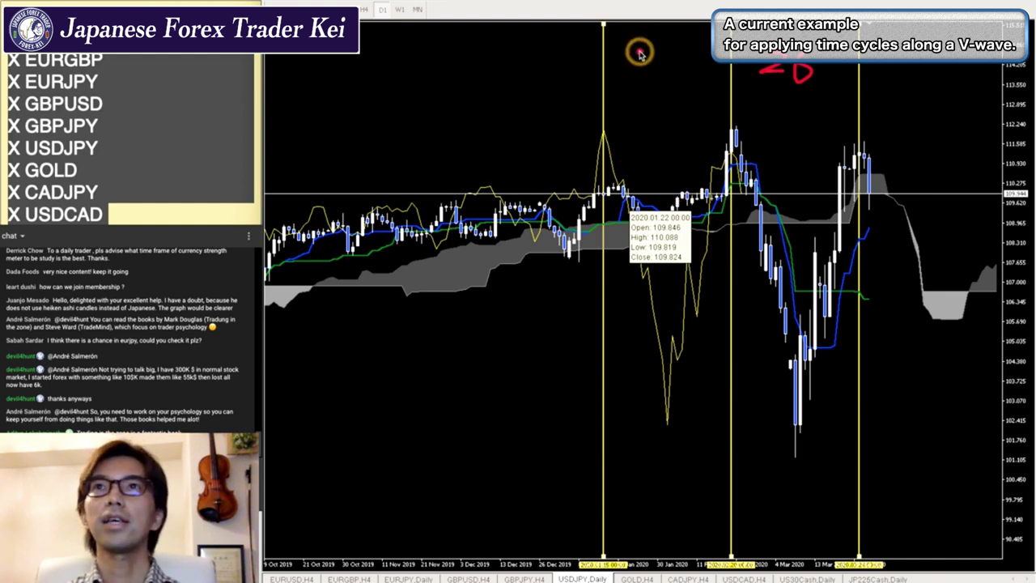
mouse_move(639, 54)
mouse_down()
mouse_move(659, 80)
mouse_move(672, 83)
mouse_move(671, 69)
mouse_up()
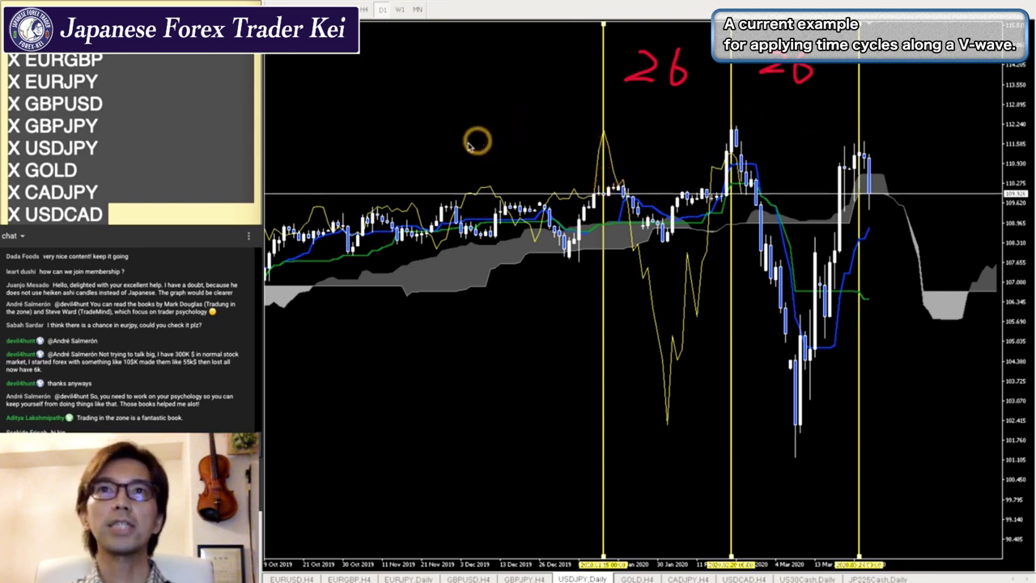
Measure the span from the January line back to about 10 December 2019 and mark the candles there.
middle_click(642, 132)
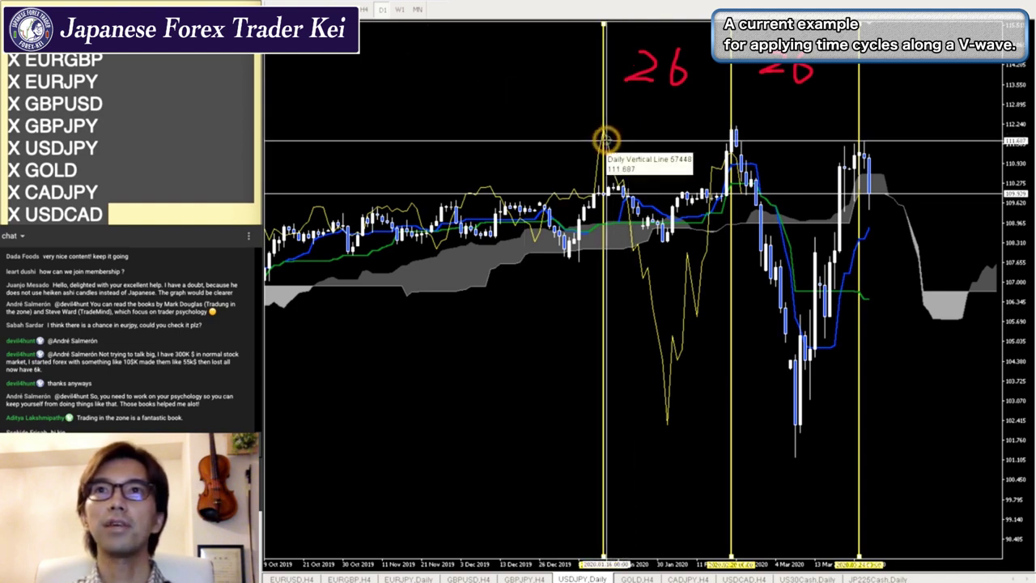
drag(606, 142, 481, 142)
mouse_move(486, 251)
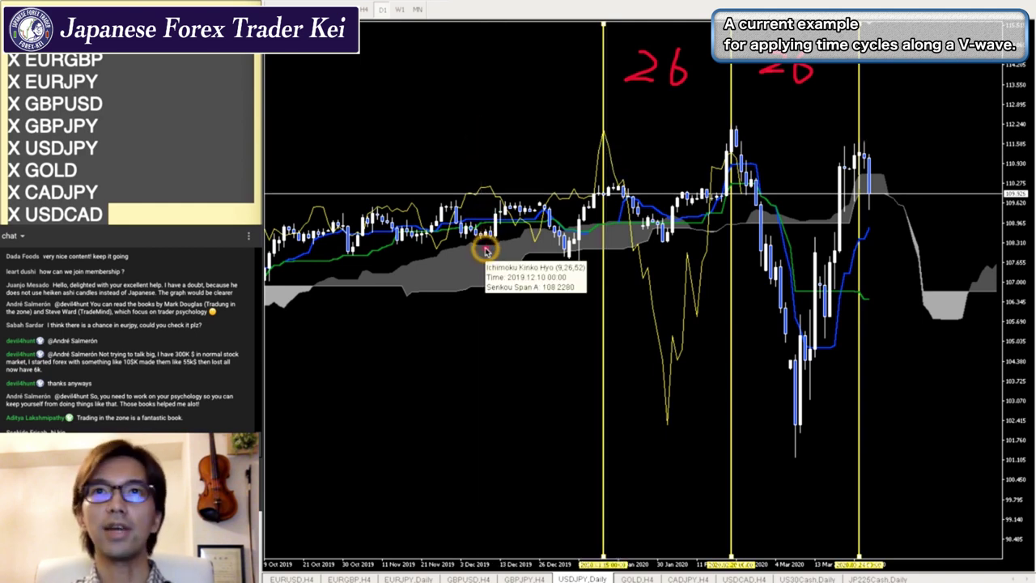
mouse_move(483, 249)
mouse_down()
mouse_move(512, 204)
mouse_move(445, 206)
mouse_move(455, 208)
mouse_up()
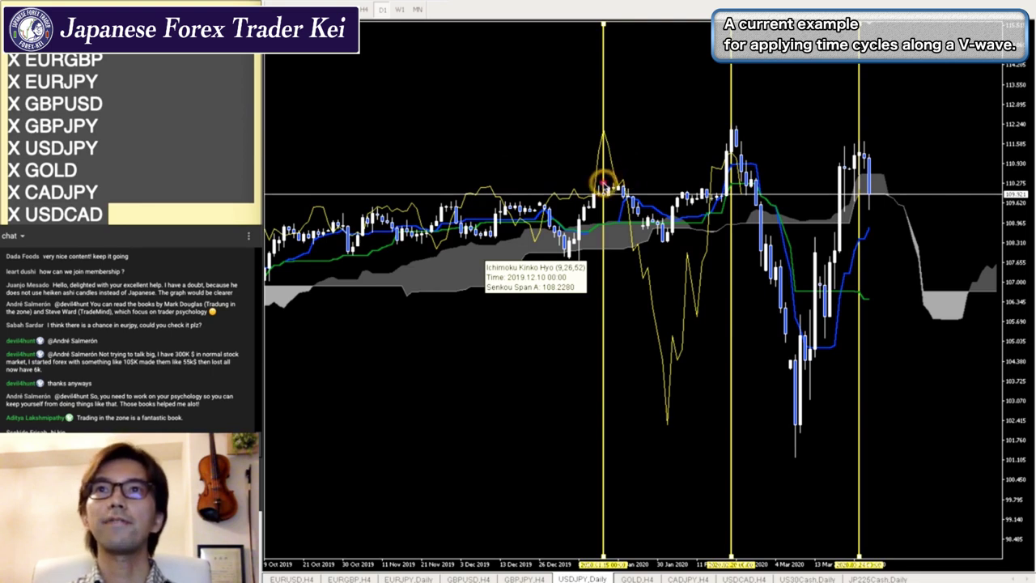
Draw red arrows pointing to the January, February and March candles at the three vertical lines.
drag(545, 121, 597, 182)
drag(672, 85, 727, 127)
drag(702, 127, 727, 131)
drag(806, 99, 848, 140)
drag(826, 139, 850, 145)
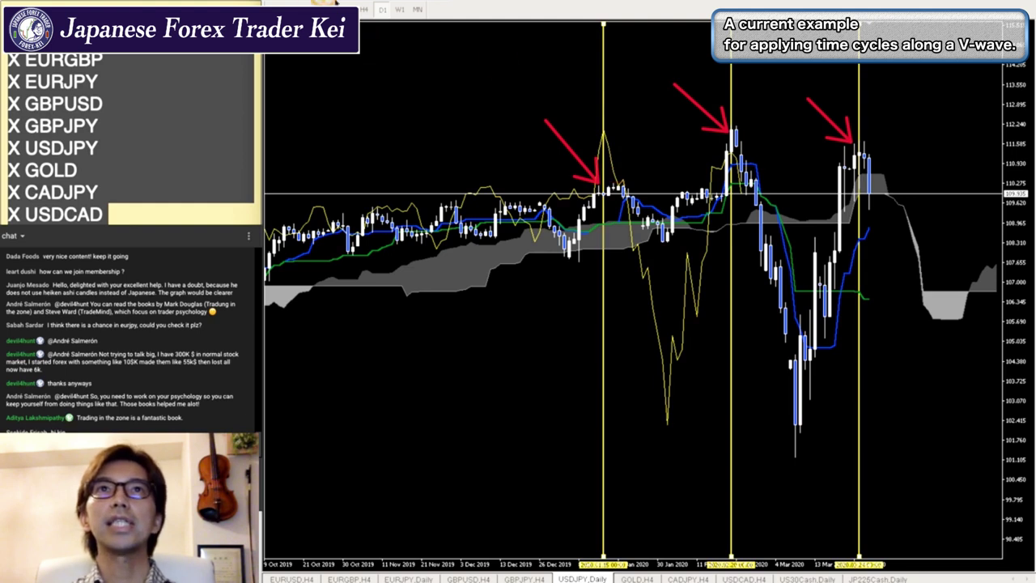
Place a vertical line at 18 April 2020 and measure the bars to it from the March line.
click(981, 139)
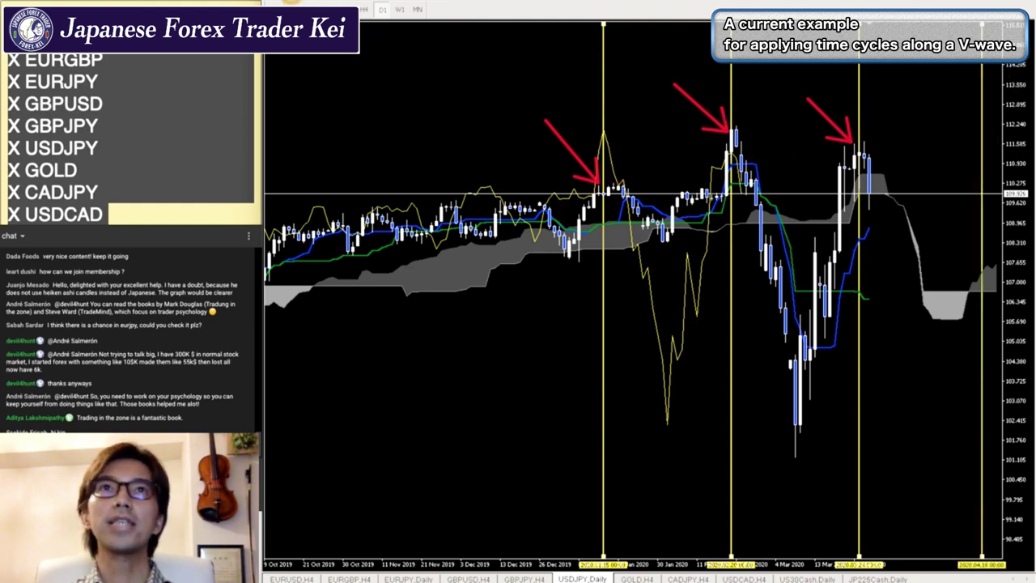
drag(857, 108, 979, 109)
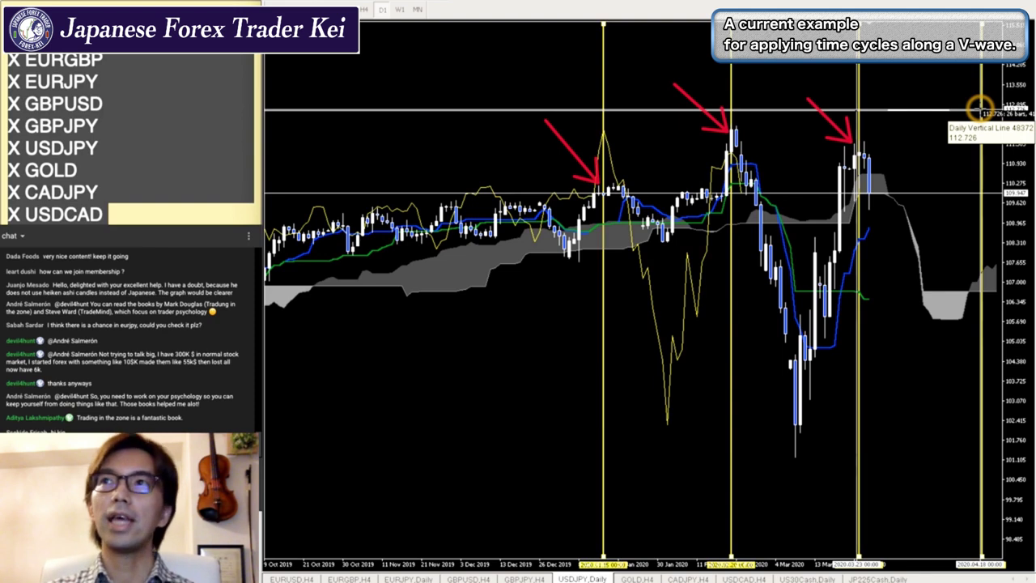
drag(979, 109, 979, 110)
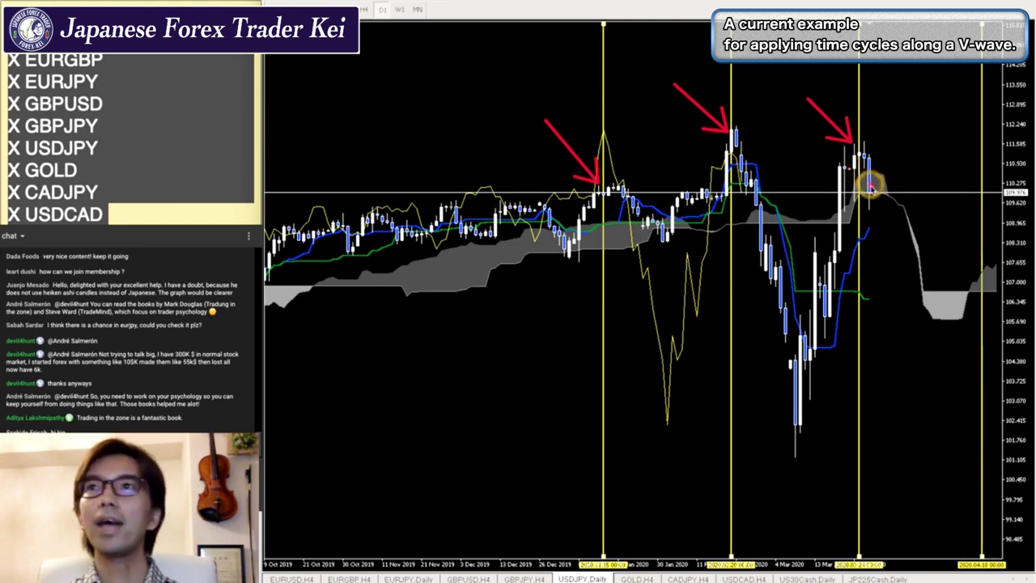
Sketch two price paths to the April line, one dipping and rising to the highs, one falling to a horizontal line at the March low.
drag(868, 192, 963, 126)
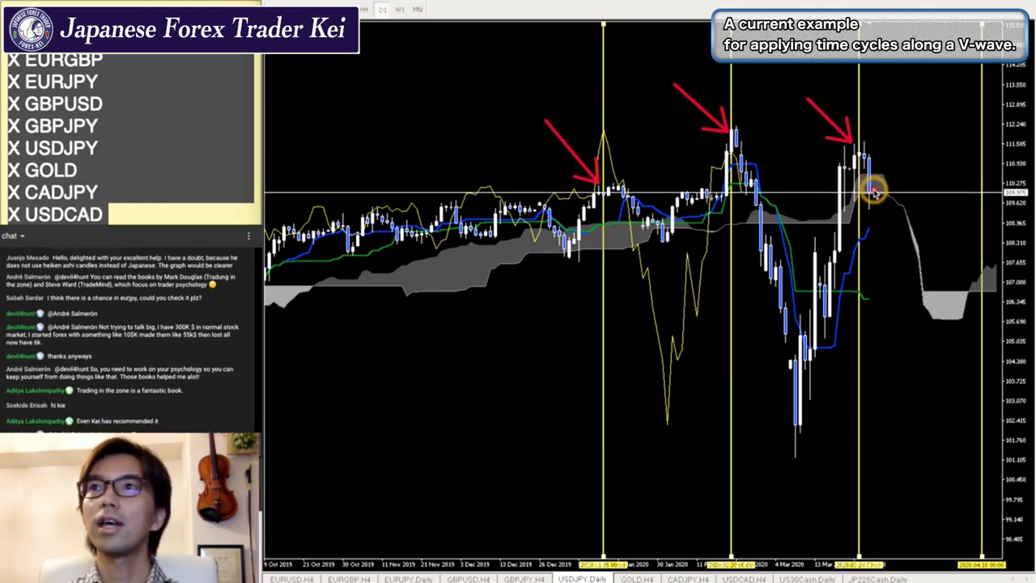
mouse_move(867, 190)
mouse_down()
mouse_move(902, 316)
mouse_move(910, 270)
mouse_move(947, 320)
mouse_move(952, 232)
mouse_move(984, 137)
mouse_up()
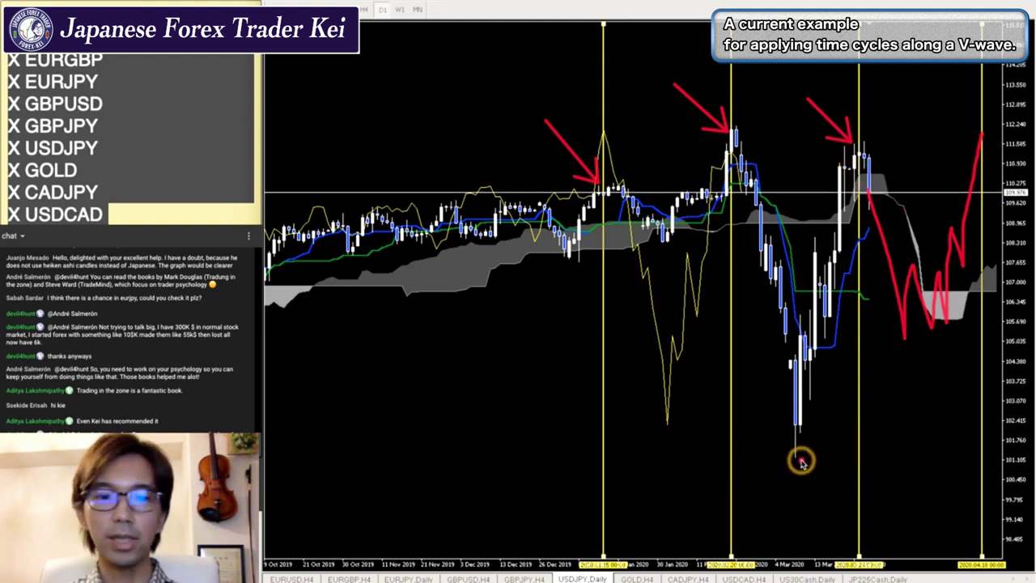
drag(782, 461, 987, 463)
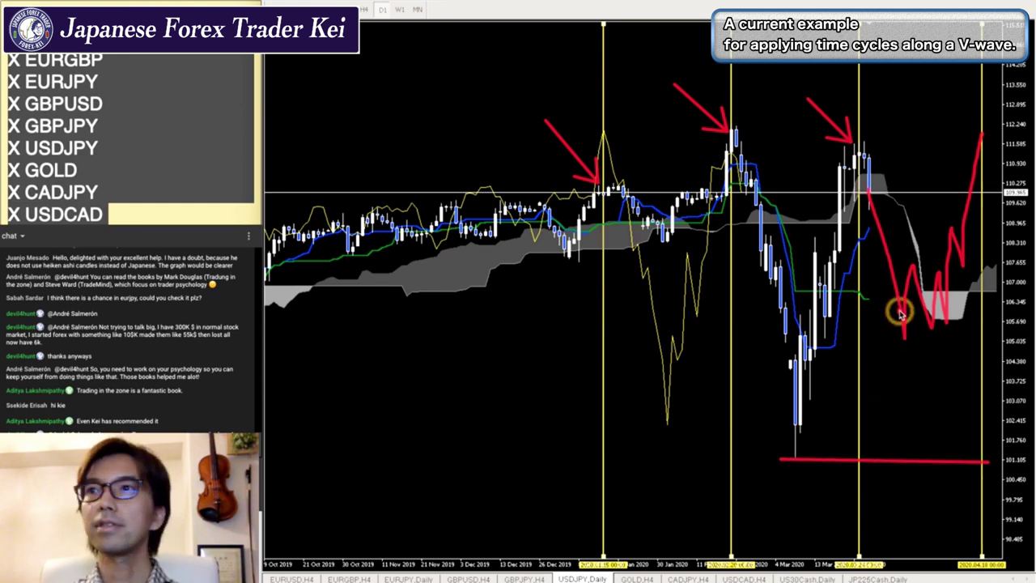
mouse_move(900, 316)
mouse_down()
mouse_move(913, 284)
mouse_move(981, 461)
mouse_up()
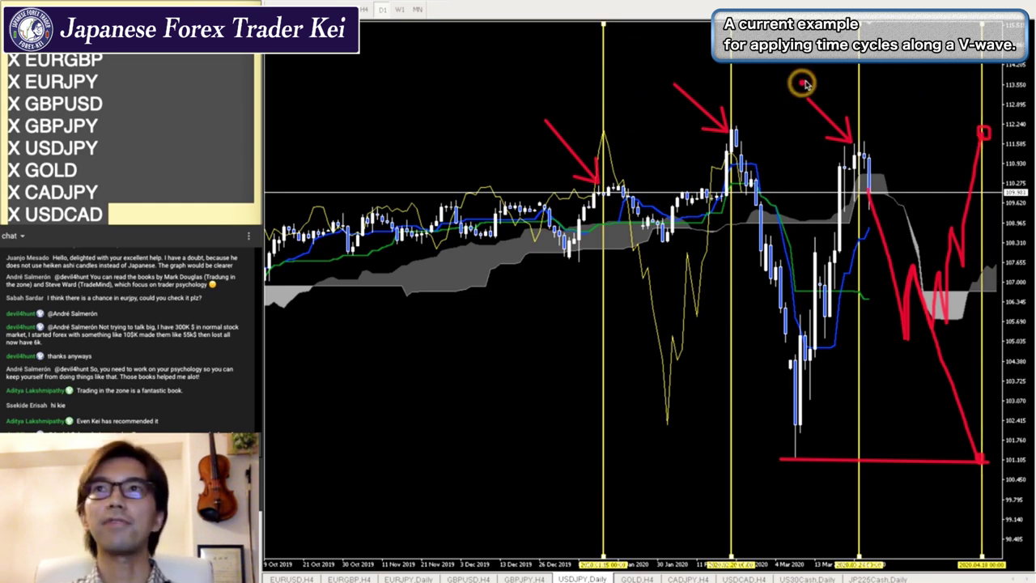
Label the January–February and February–March spans 26 and add short horizontal marks on the April line.
drag(777, 75, 788, 77)
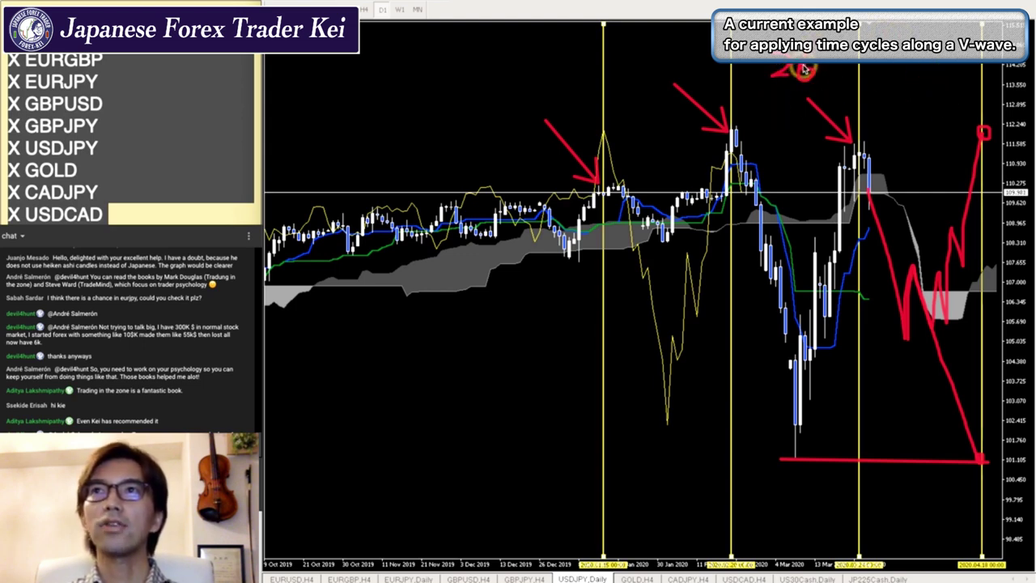
mouse_move(636, 46)
mouse_down()
mouse_move(659, 46)
mouse_move(646, 71)
mouse_move(678, 70)
mouse_move(653, 73)
mouse_up()
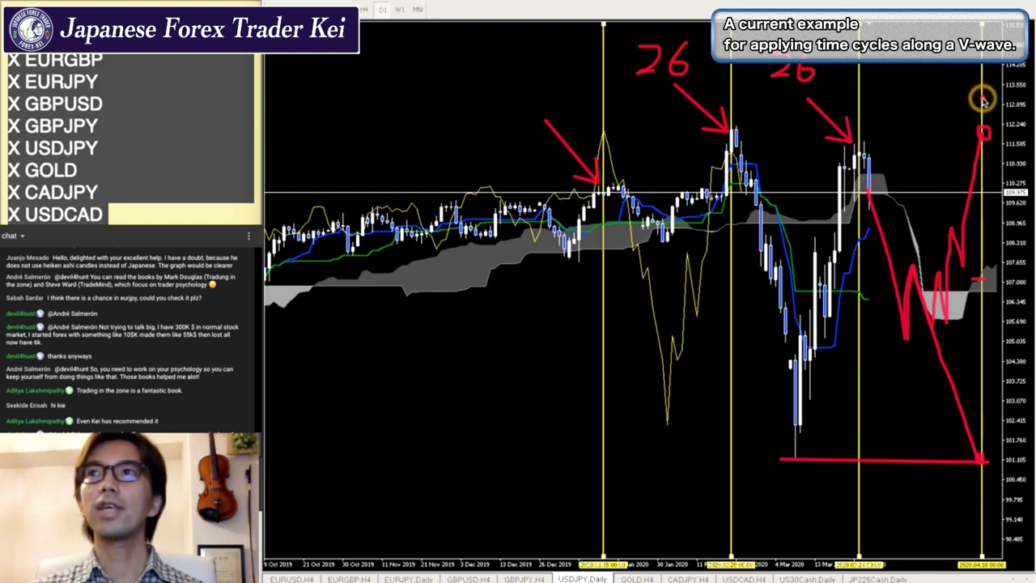
drag(969, 86, 1005, 86)
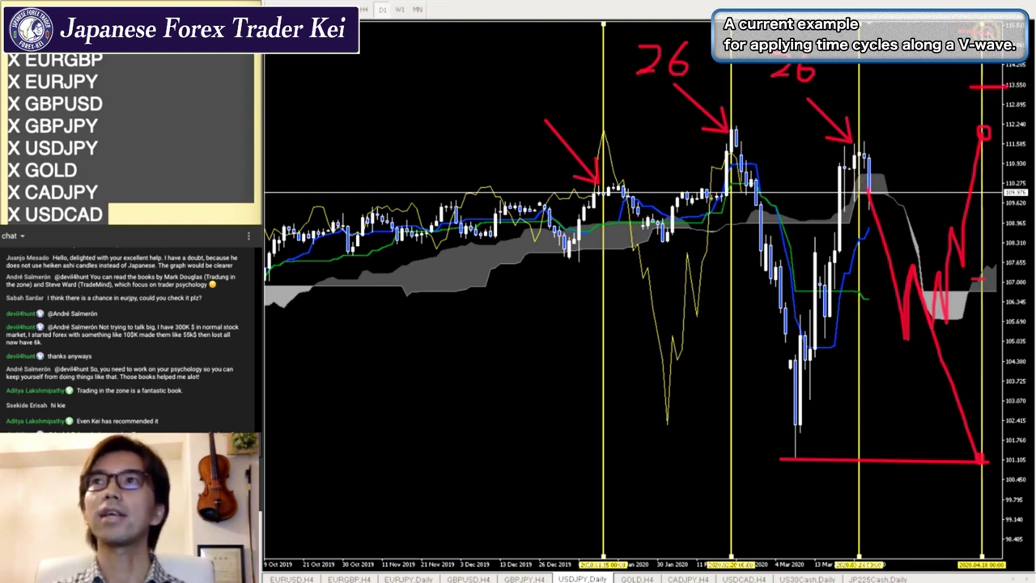